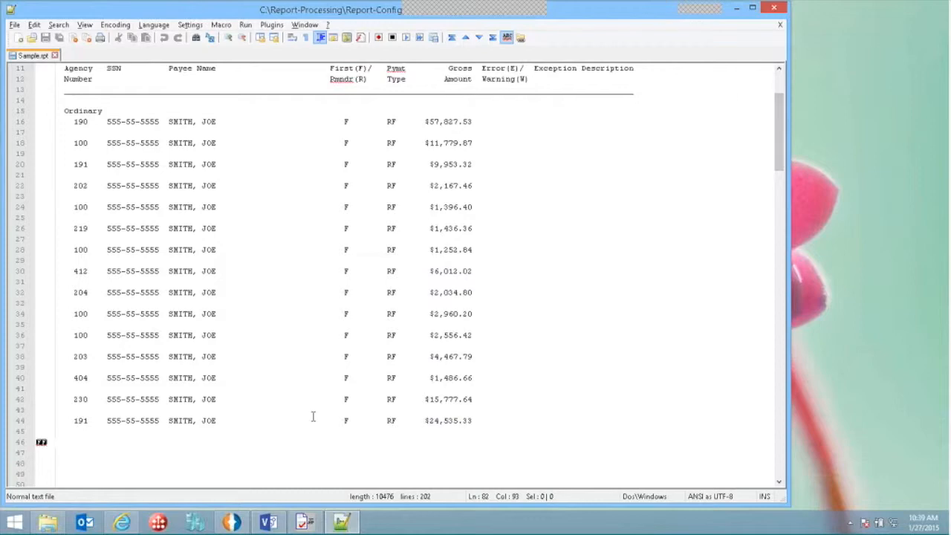
- Review the beginning of the Sample.rpt report and close it
drag(772, 125, 776, 82)
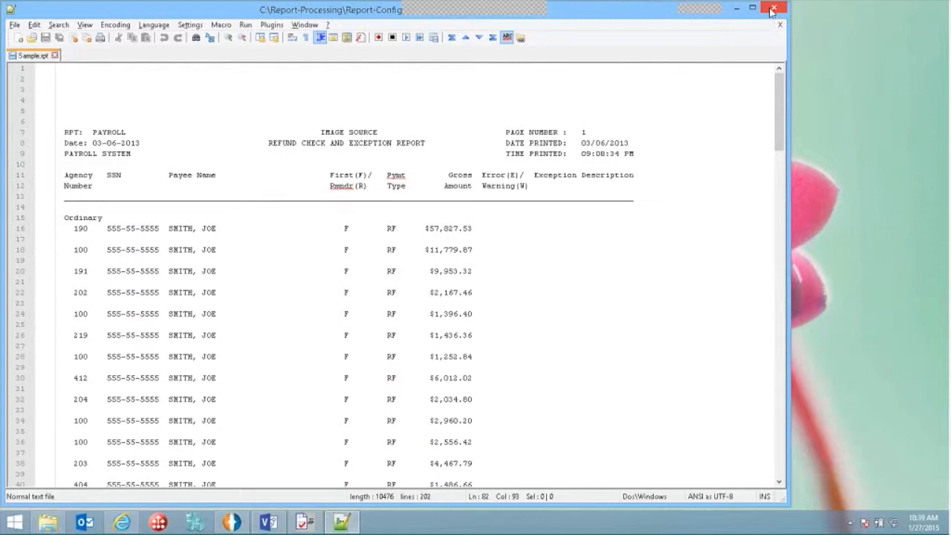
click(772, 9)
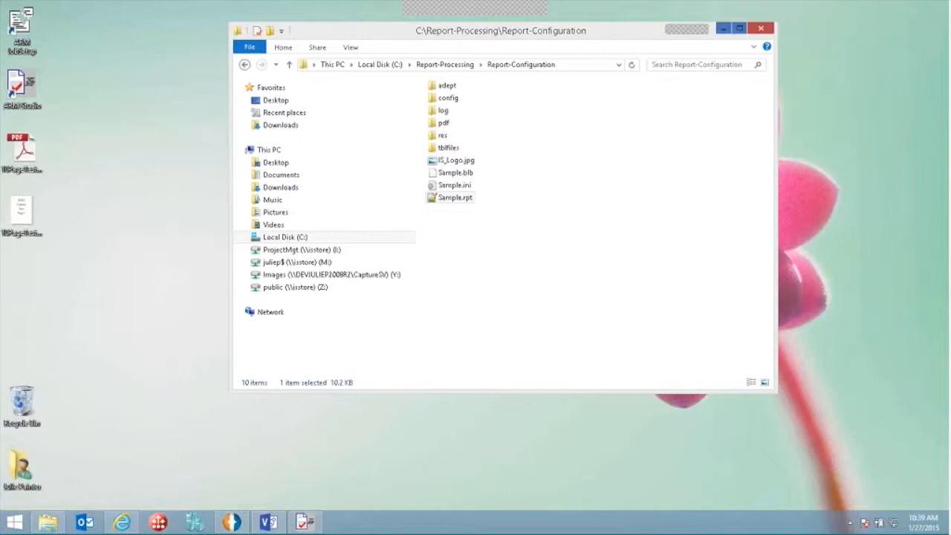
- Launch ARM Job Setup, arrange it beside the Report-Configuration folder, and load Sample.ini from that folder into it
click(21, 30)
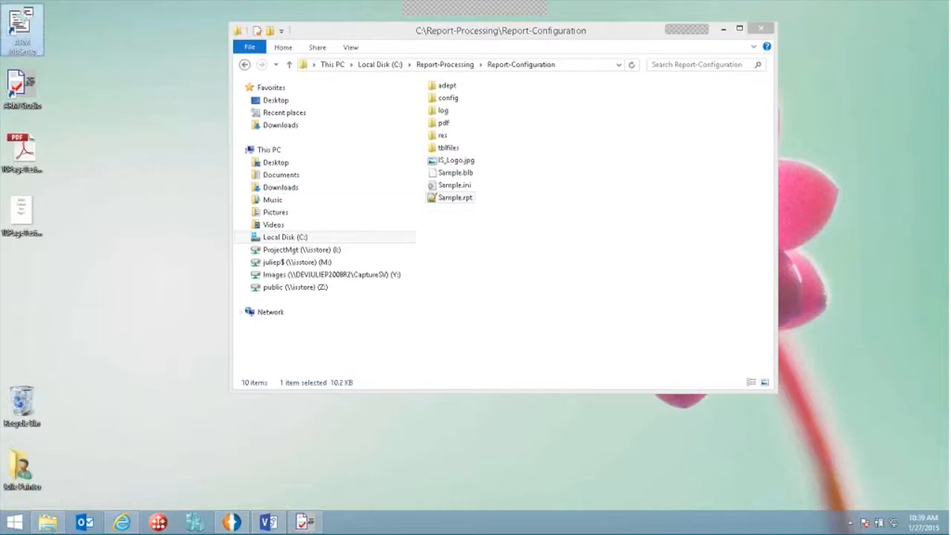
double_click(20, 30)
drag(469, 87, 255, 90)
drag(557, 37, 769, 142)
drag(593, 139, 613, 133)
click(691, 282)
drag(693, 284, 214, 144)
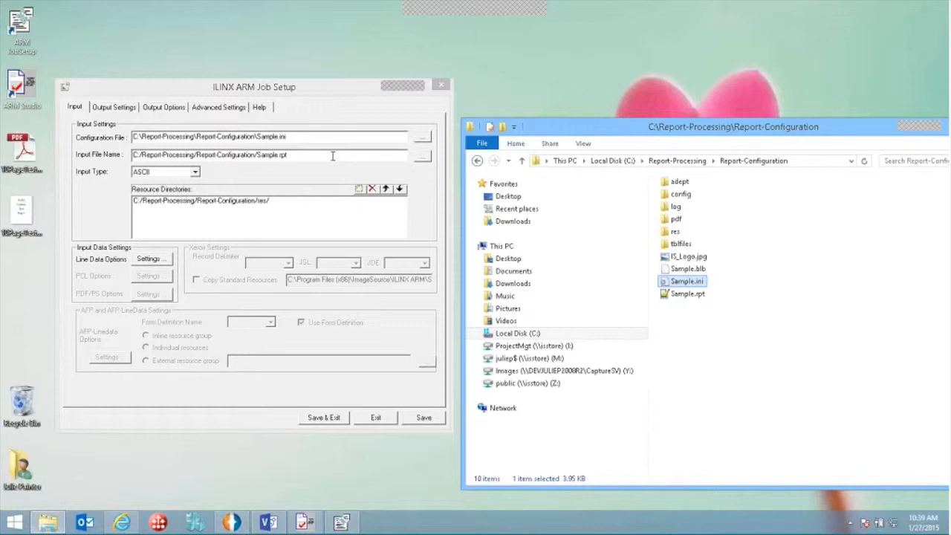
- Examine the input types available for the report, keeping ASCII selected
click(196, 173)
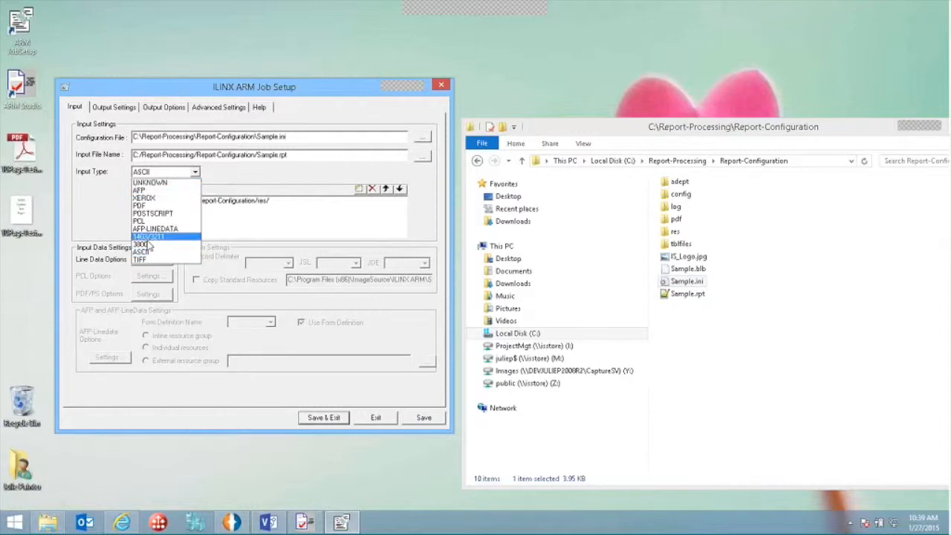
click(196, 172)
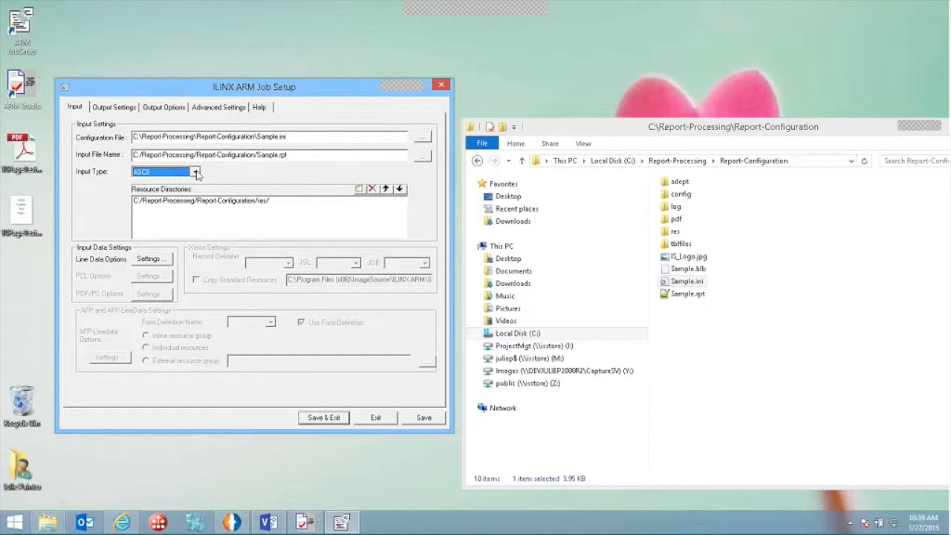
click(196, 173)
click(196, 173)
click(196, 172)
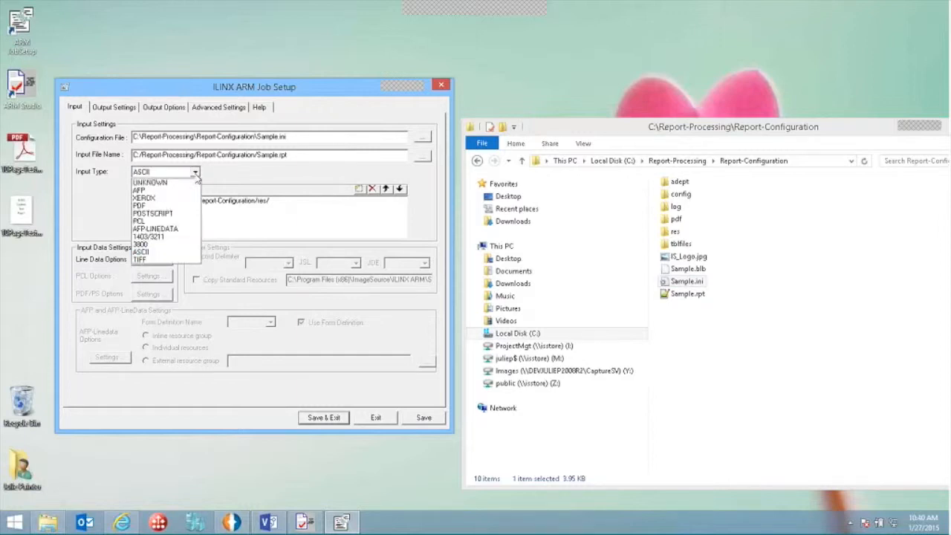
click(196, 173)
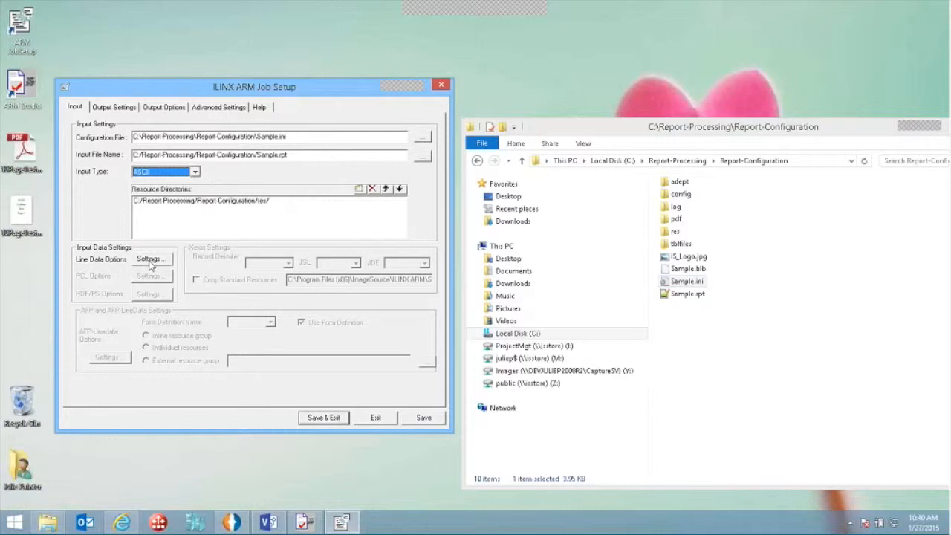
- Review the line data options for record format, page settings, FCB and lines per page, and close them without changes
click(150, 264)
drag(291, 173, 431, 138)
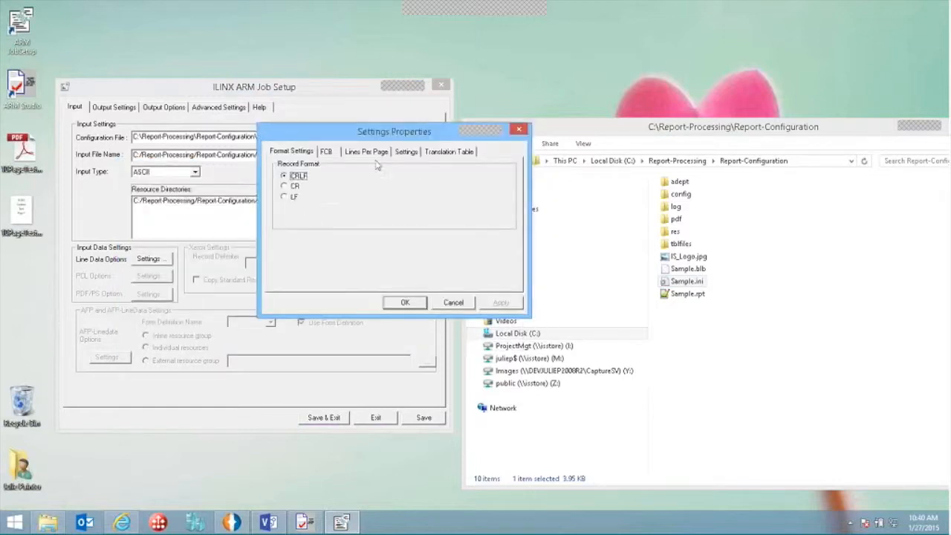
click(406, 152)
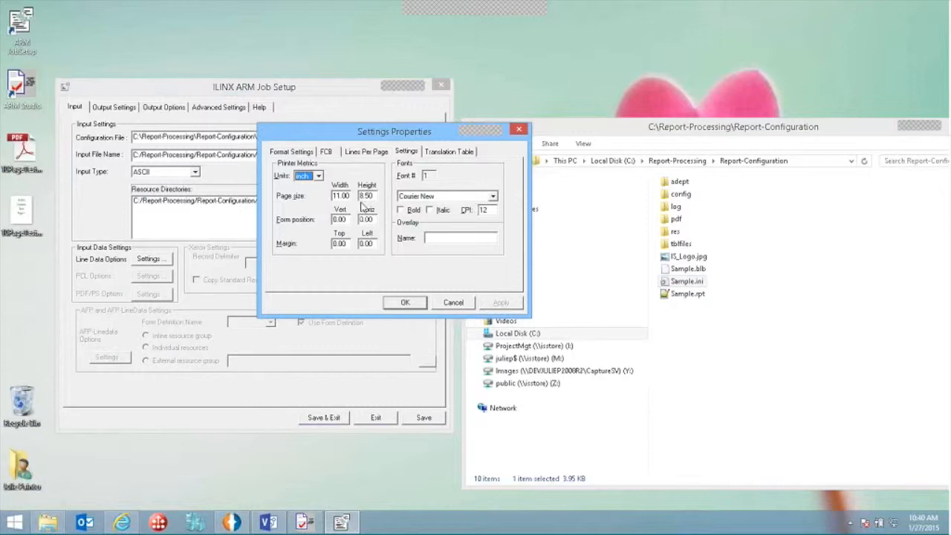
click(326, 153)
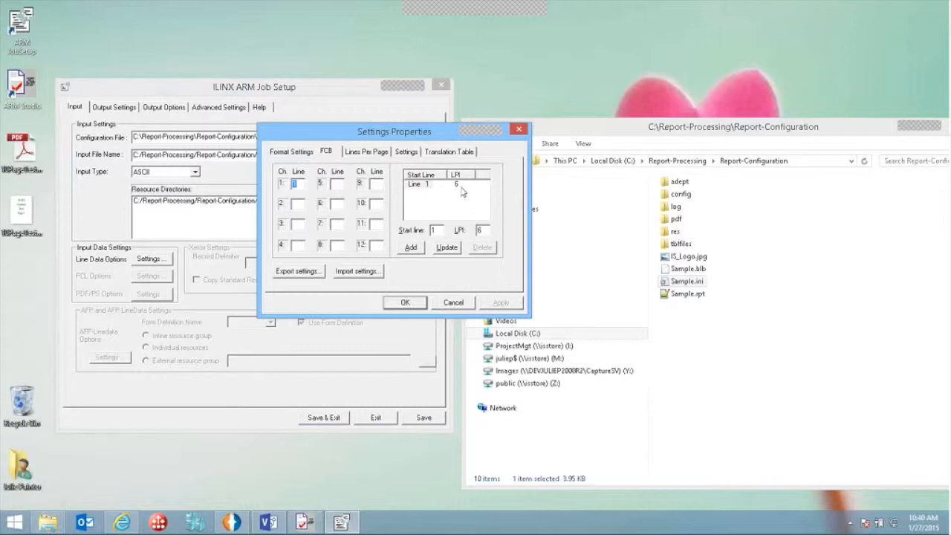
click(372, 152)
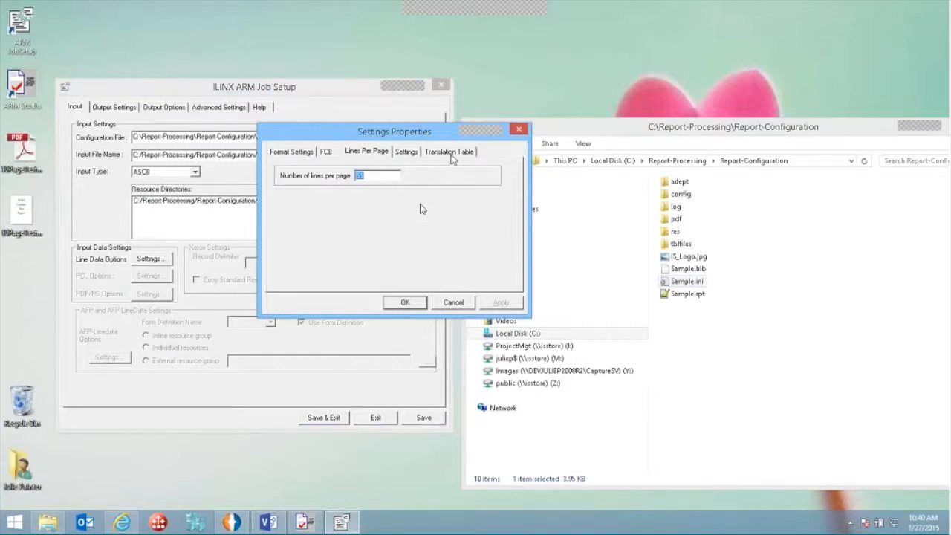
click(453, 302)
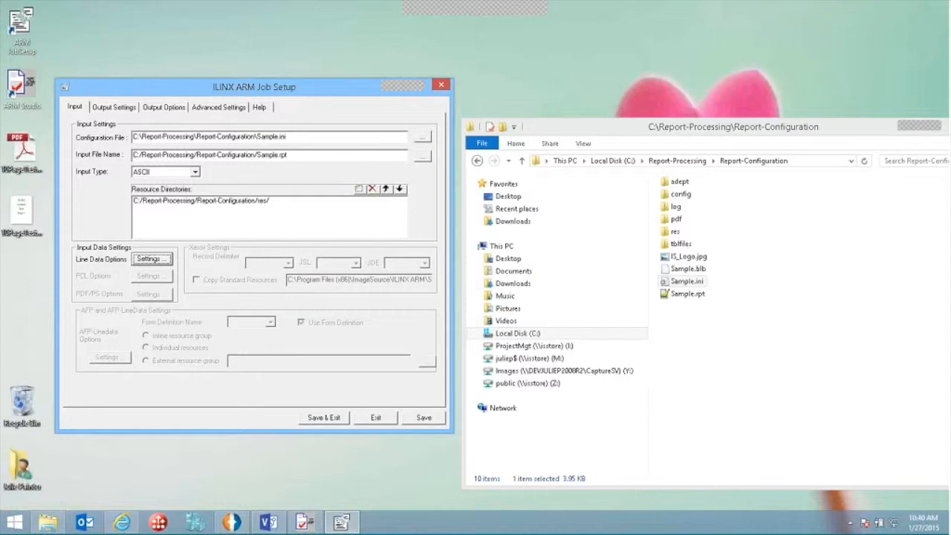
- Open the PDF output options beside the job setup and examine the available compatibility levels and the compression setting
click(116, 110)
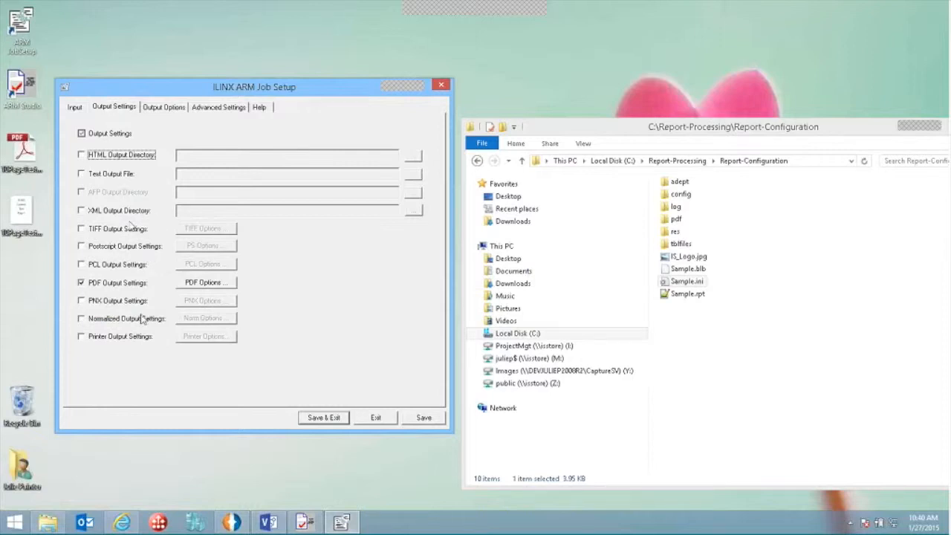
click(204, 285)
drag(321, 111, 662, 62)
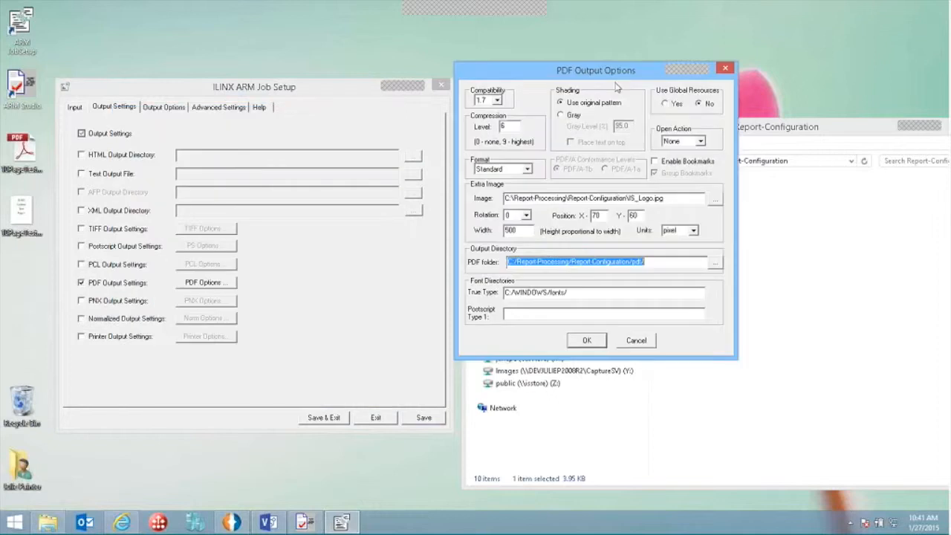
click(497, 101)
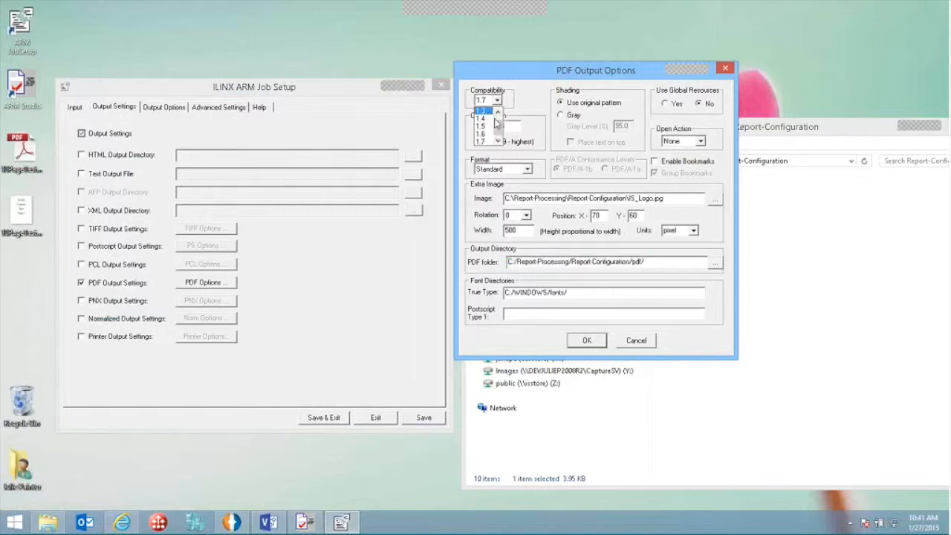
click(533, 95)
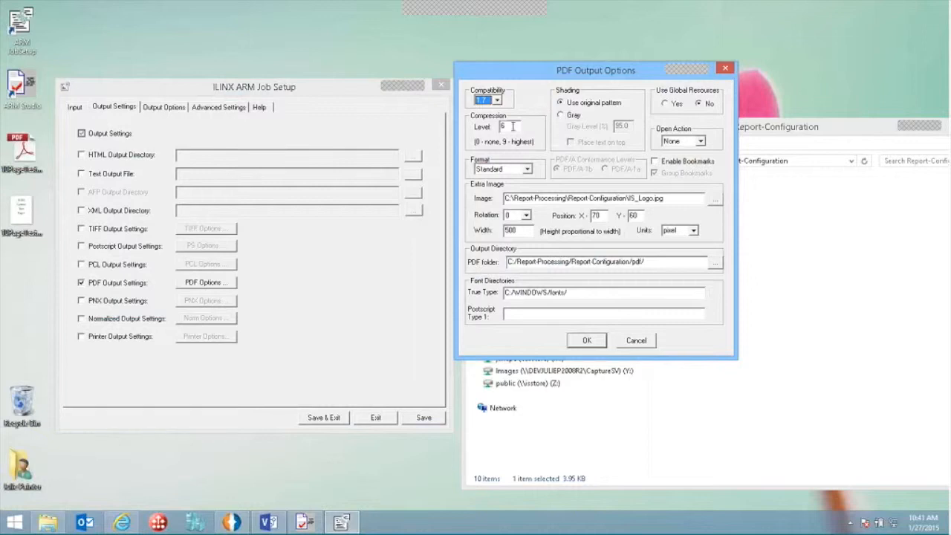
key(Tab)
- View the extra image IS_Logo.jpg from the Report-Configuration folder, and close the PDF output options without changes
click(685, 202)
click(809, 131)
click(700, 260)
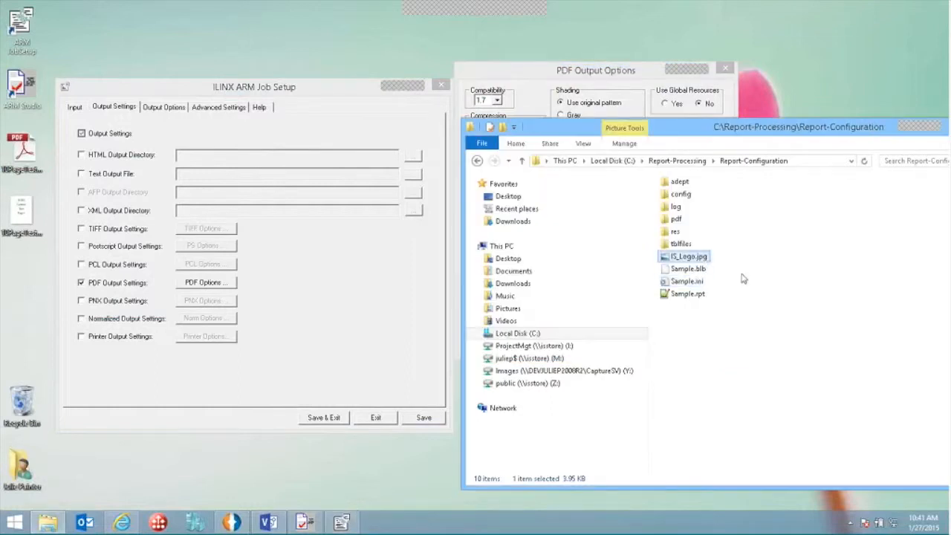
key(Return)
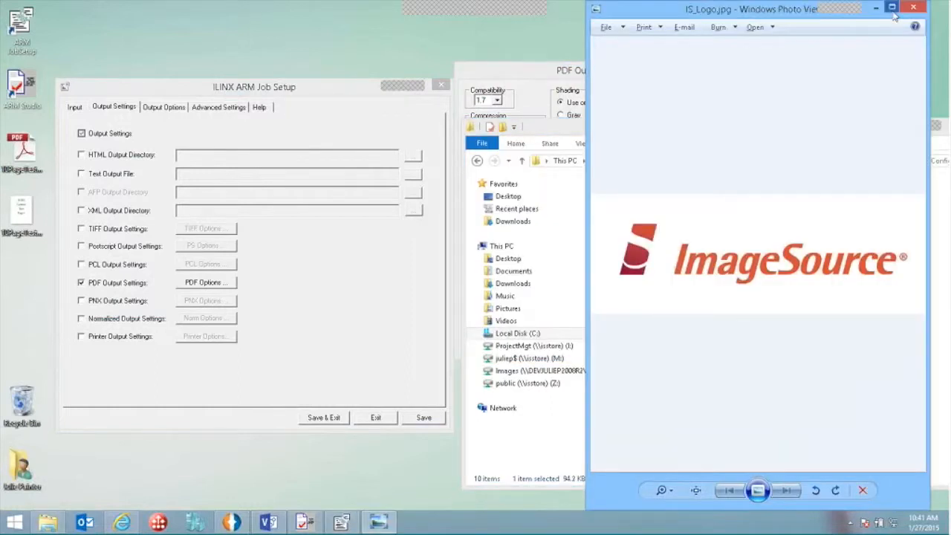
click(915, 9)
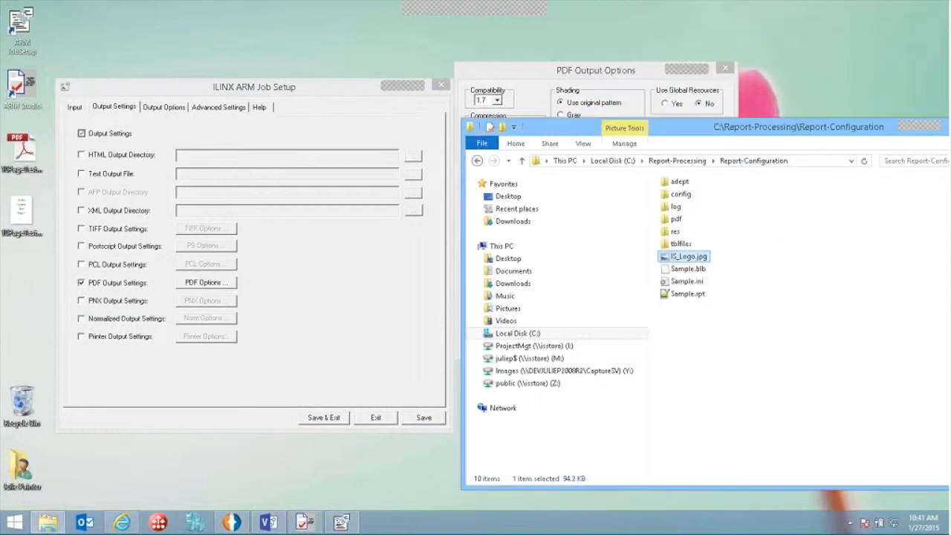
click(630, 72)
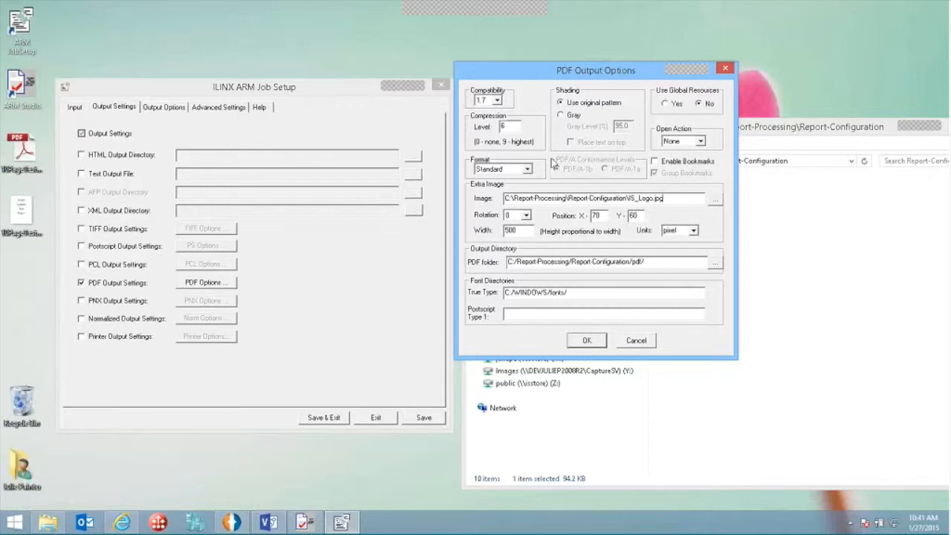
click(634, 340)
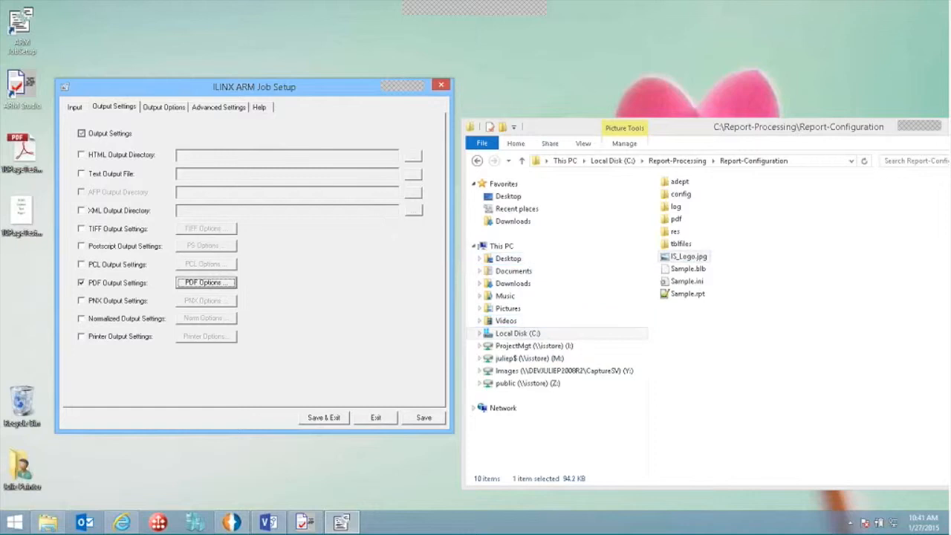
- Review the output options and the advanced index and break settings, cancel the dialog, and exit the job setup
click(163, 107)
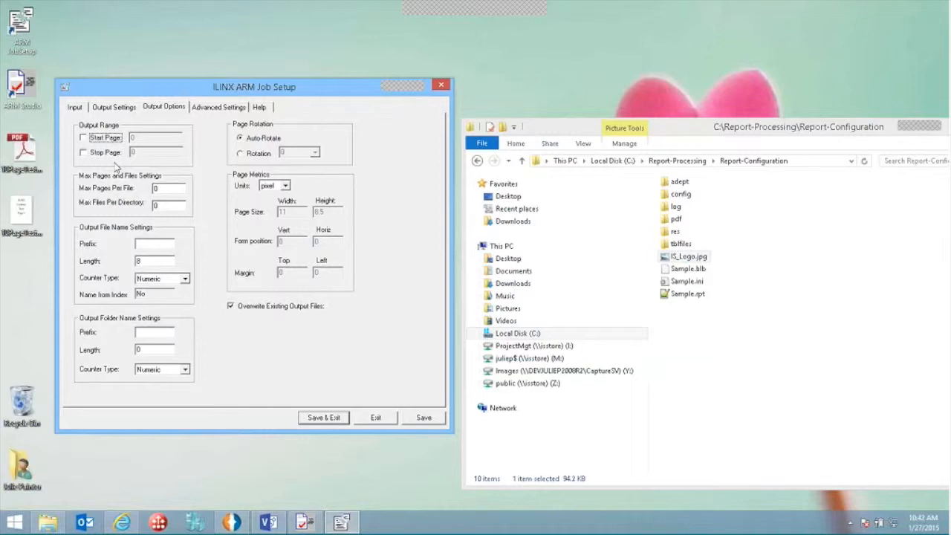
click(216, 108)
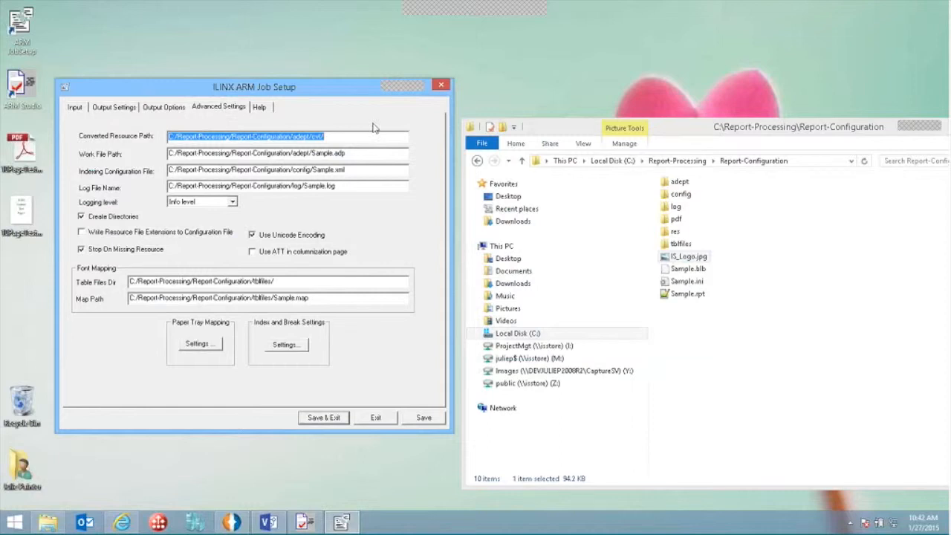
click(285, 344)
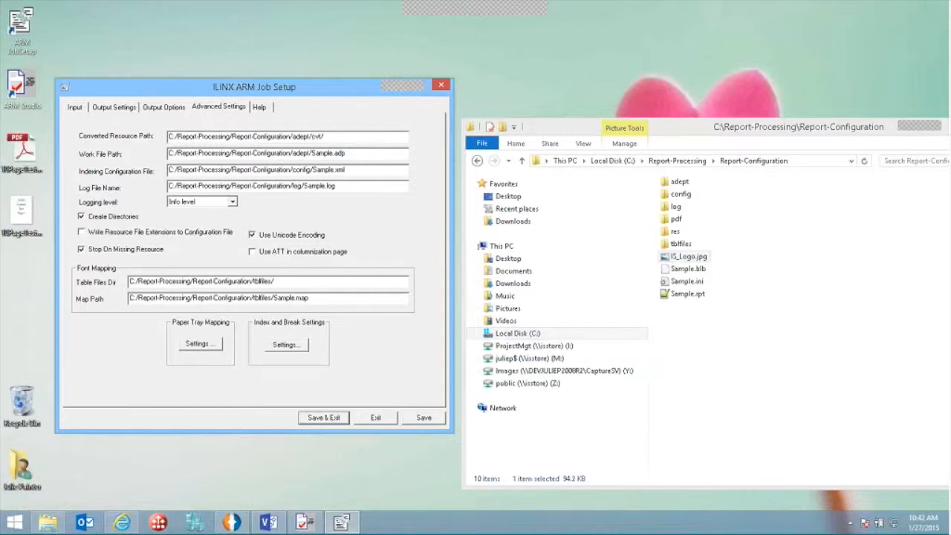
drag(310, 153, 620, 40)
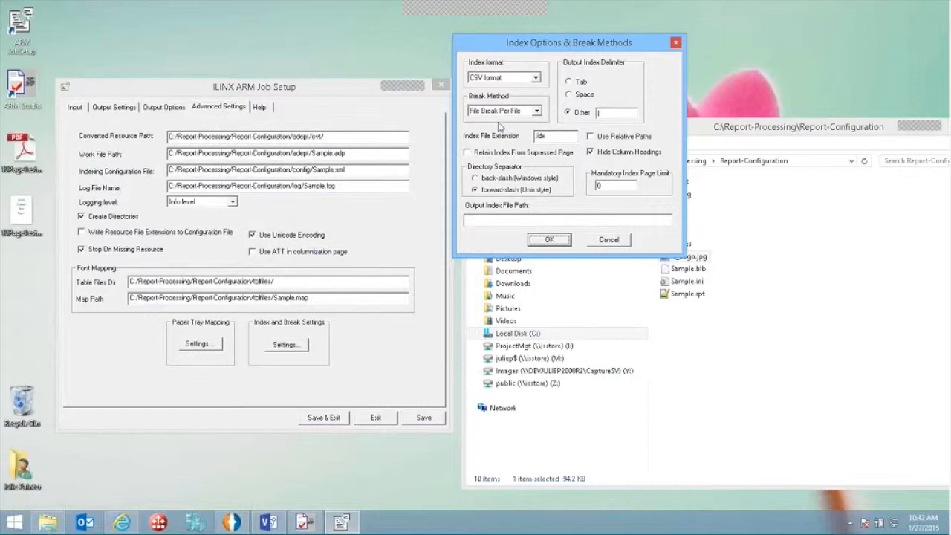
click(603, 114)
click(561, 138)
click(608, 240)
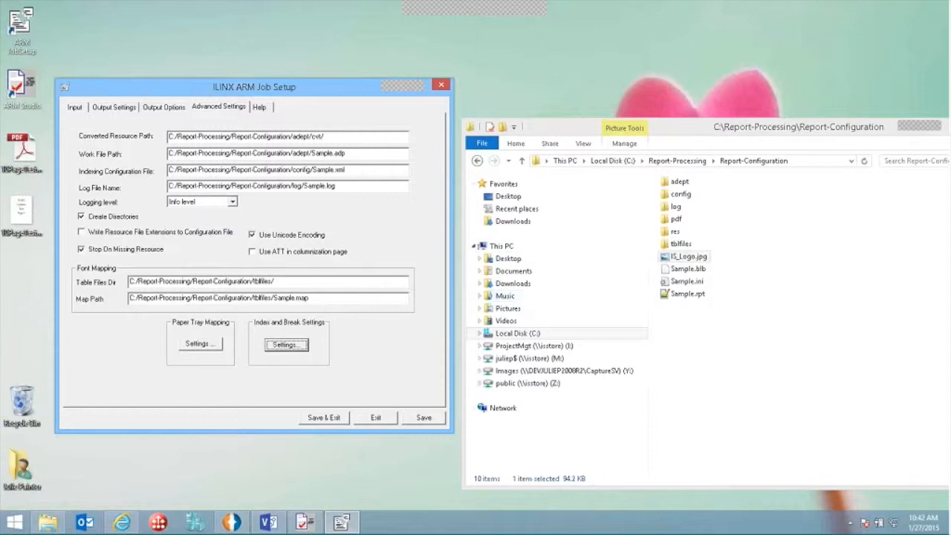
click(387, 423)
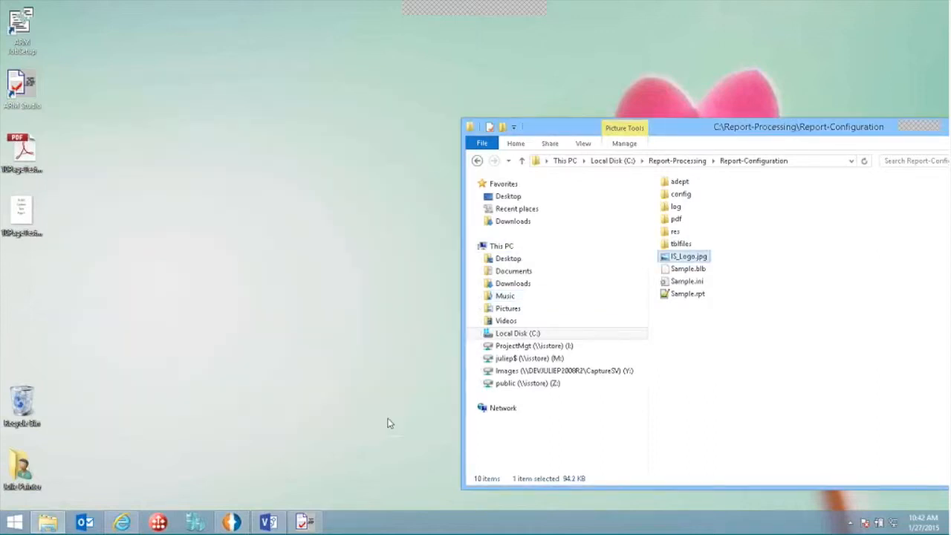
- Open Sample.ini in Notepad, examine the stored PDF, font mapping and indexing settings, and close the file
click(703, 284)
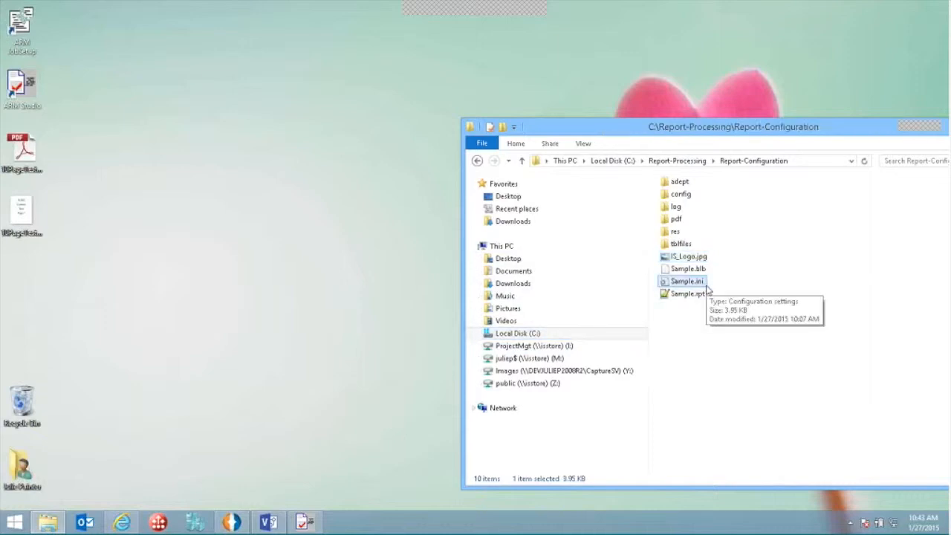
double_click(700, 284)
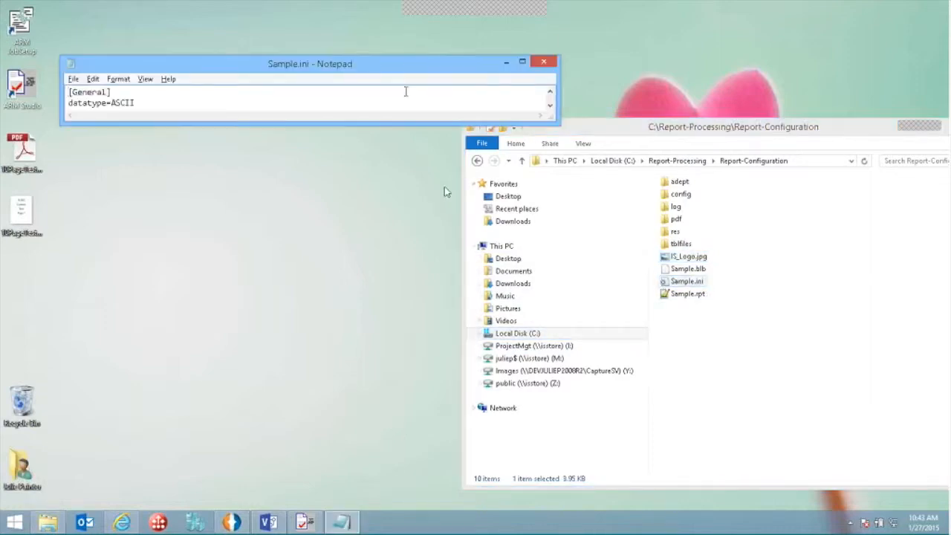
click(522, 63)
scroll(293, 251, down, 15)
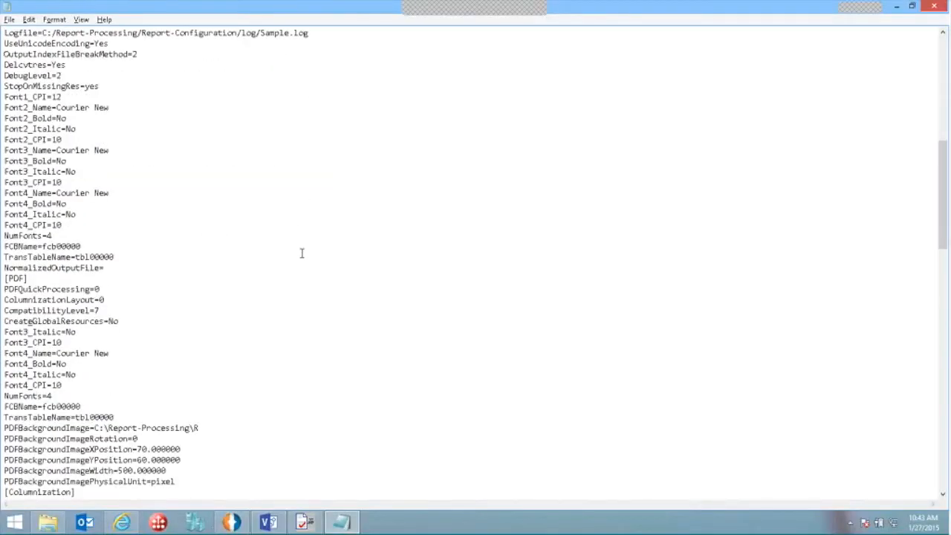
scroll(303, 255, down, 13)
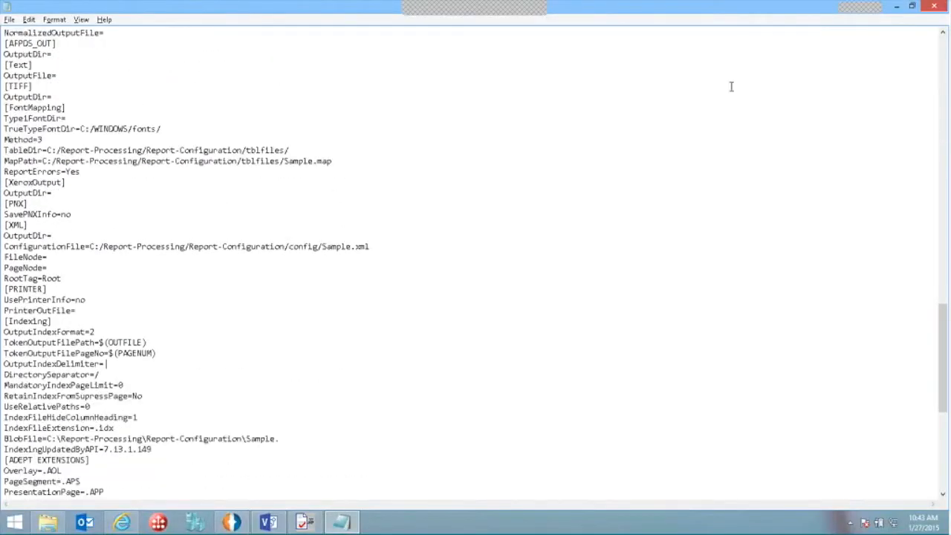
click(934, 6)
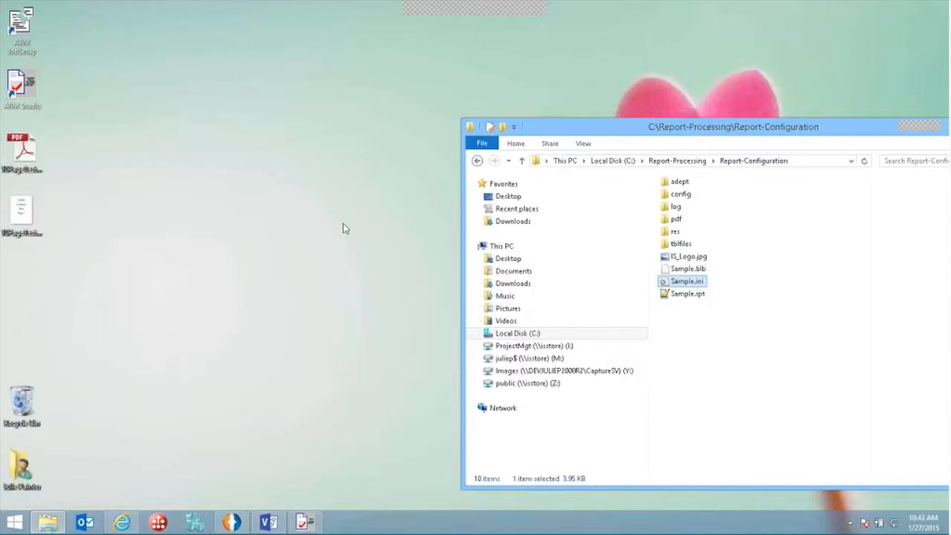
- Switch to Visio to view the ILINX ARM Suite Processing diagram, and minimize it
click(269, 523)
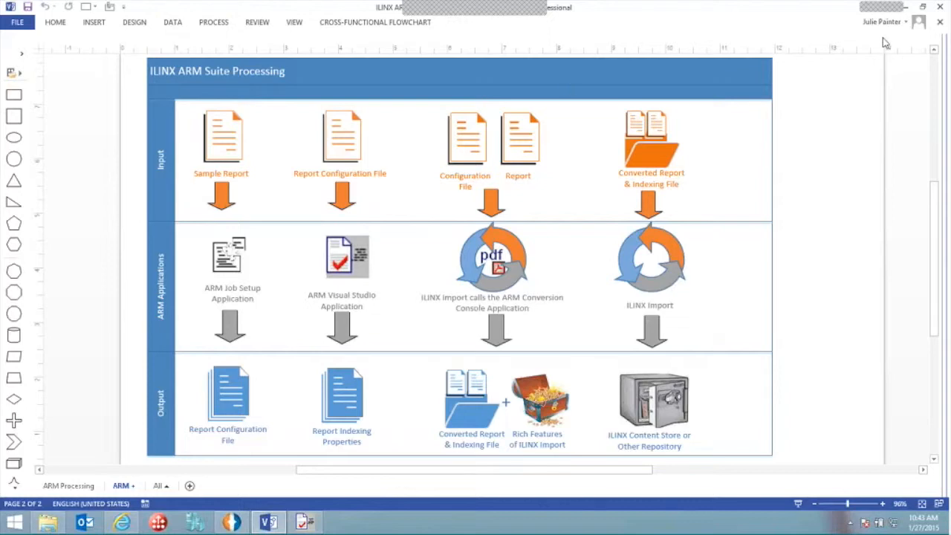
click(905, 7)
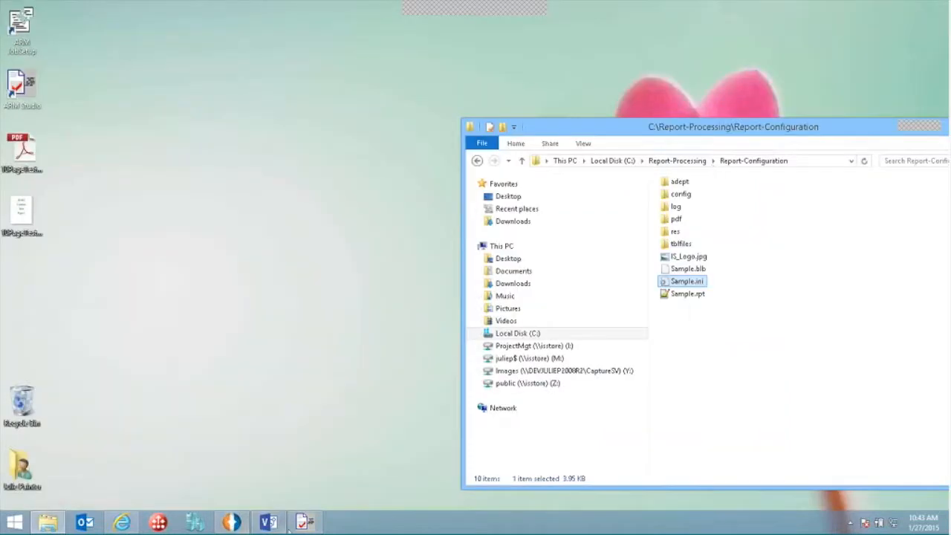
- Switch to ILINX ARM Studio, load Sample.ini from the Report-Configuration folder, and put the folder window away
click(306, 525)
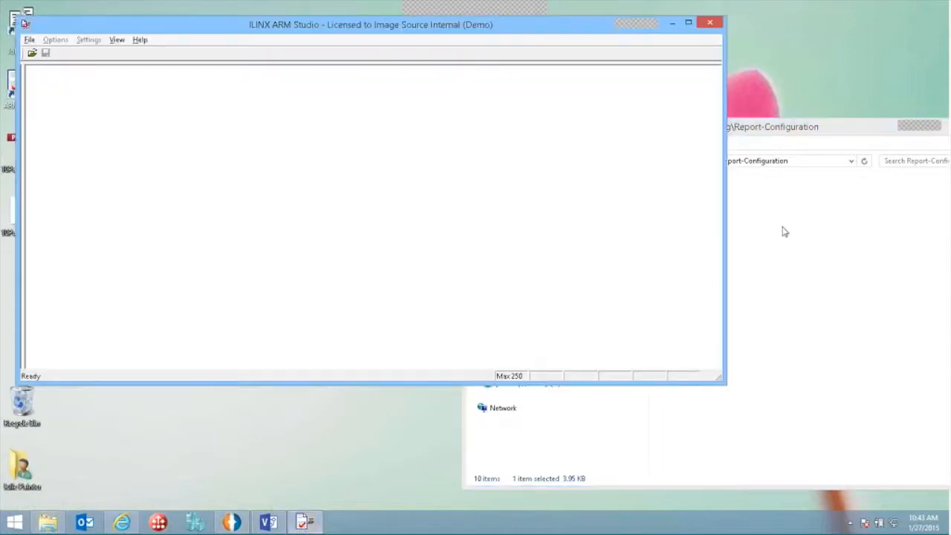
click(801, 141)
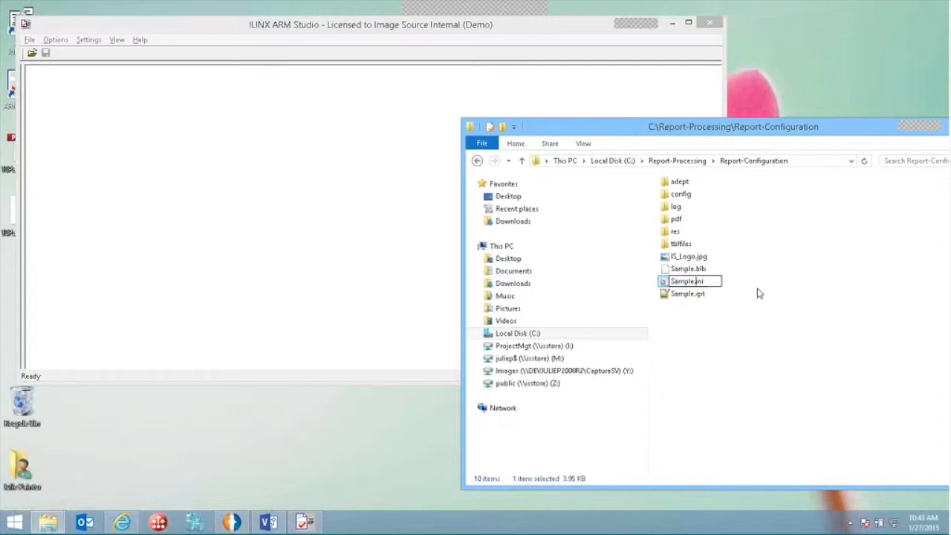
drag(691, 281, 257, 188)
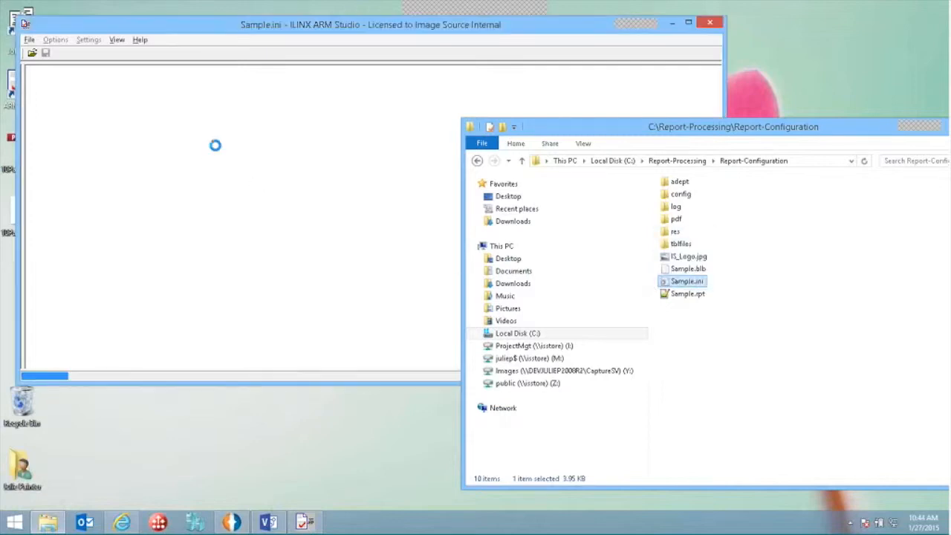
drag(771, 132, 707, 139)
click(885, 135)
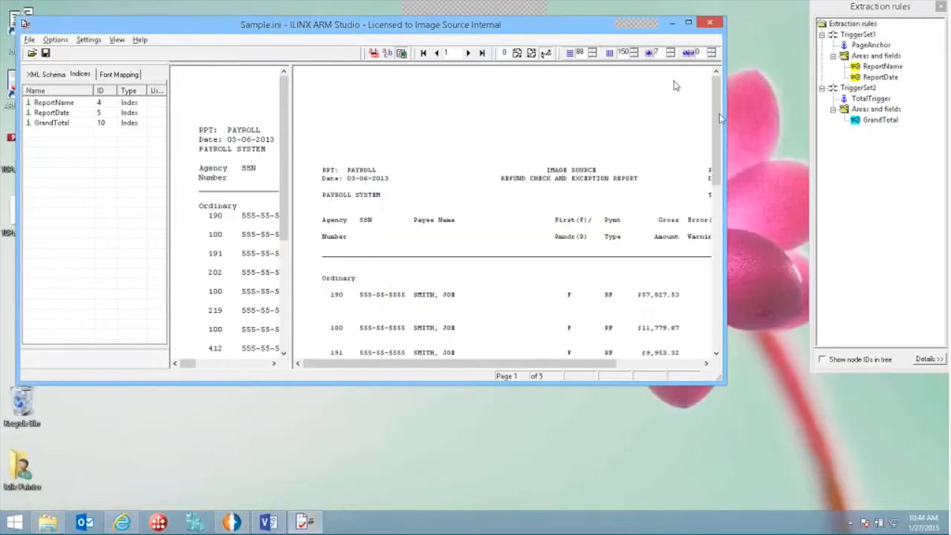
- Enlarge the ARM Studio window and widen the first report view to examine the full width of payroll page 1
drag(725, 384, 796, 511)
drag(832, 15, 822, 16)
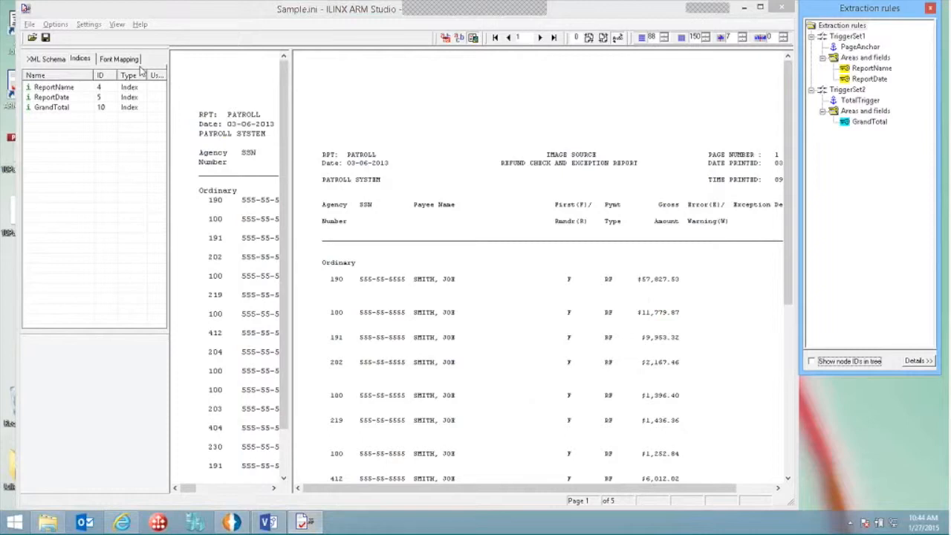
drag(290, 134, 548, 134)
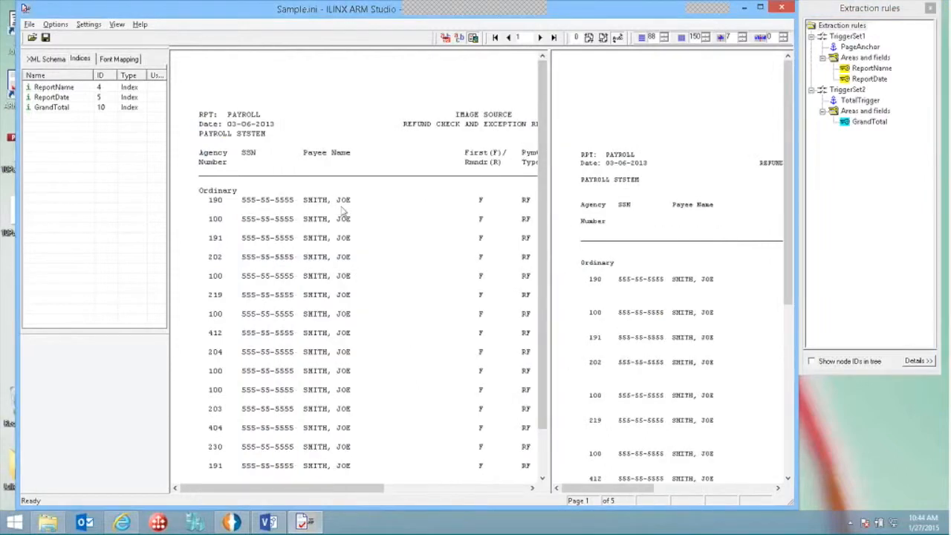
drag(551, 144, 618, 144)
drag(321, 490, 230, 492)
drag(620, 290, 644, 290)
drag(376, 488, 485, 486)
drag(641, 200, 641, 244)
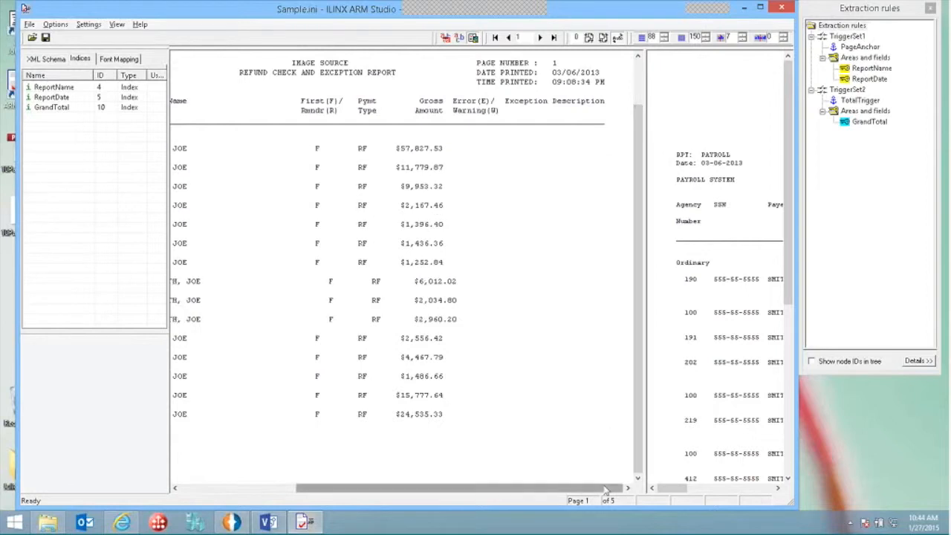
drag(606, 490, 489, 489)
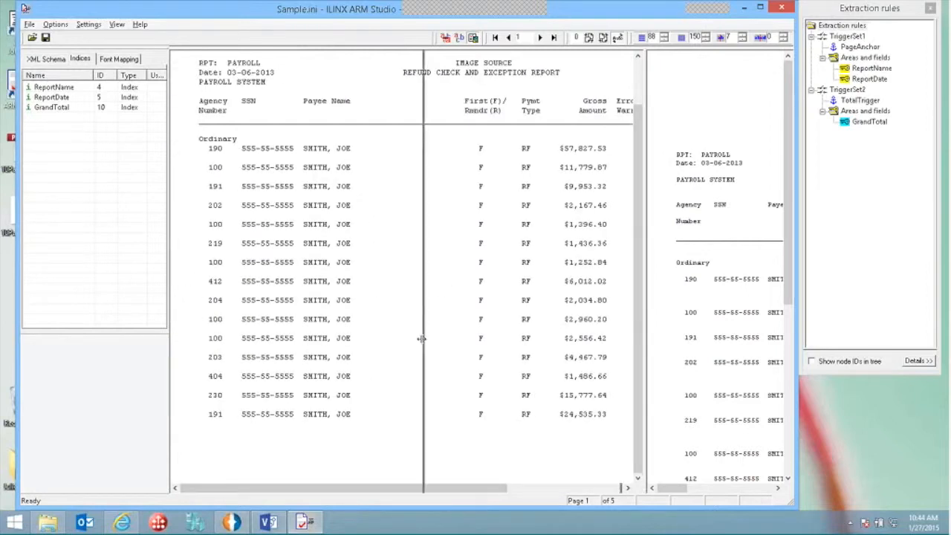
- Rebalance the two report views, narrow the ARM Studio window, and place the Extraction rules window beside it
drag(422, 339, 421, 339)
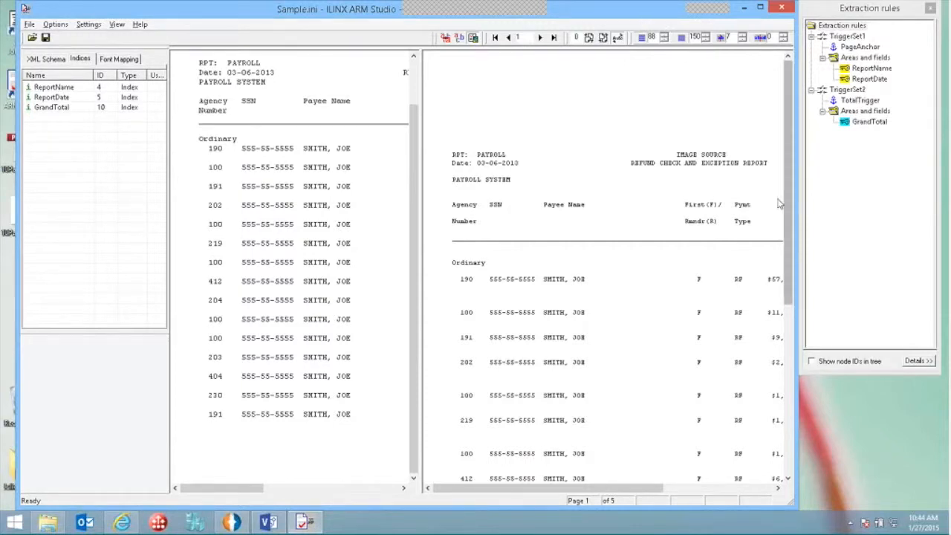
drag(796, 201, 750, 201)
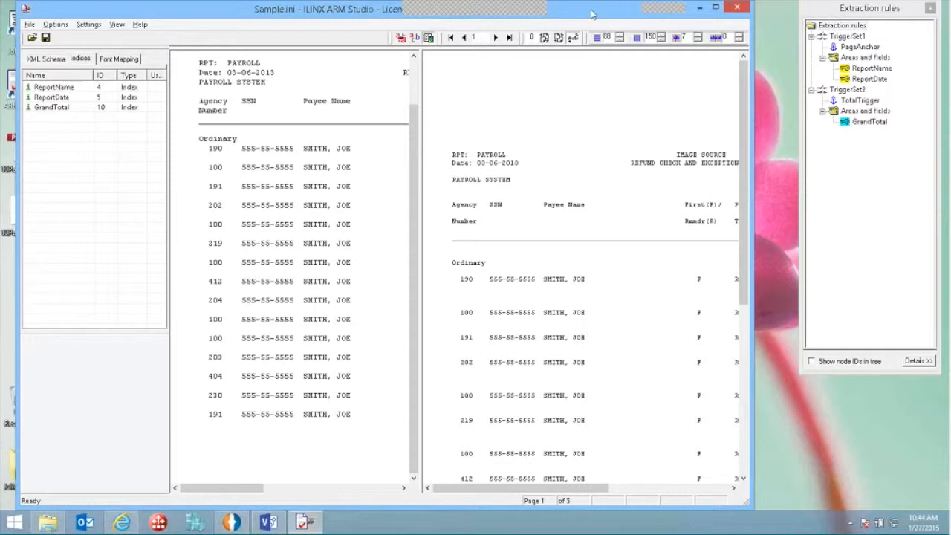
drag(823, 12, 782, 18)
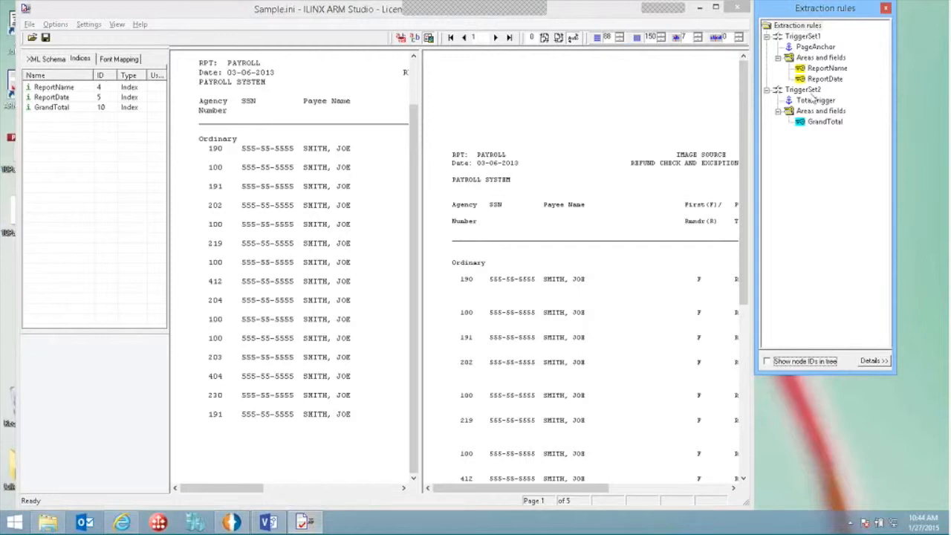
- Examine where TriggerSet1's PageAnchor, ReportName and ReportDate rules fall on page 1 of the report
click(817, 47)
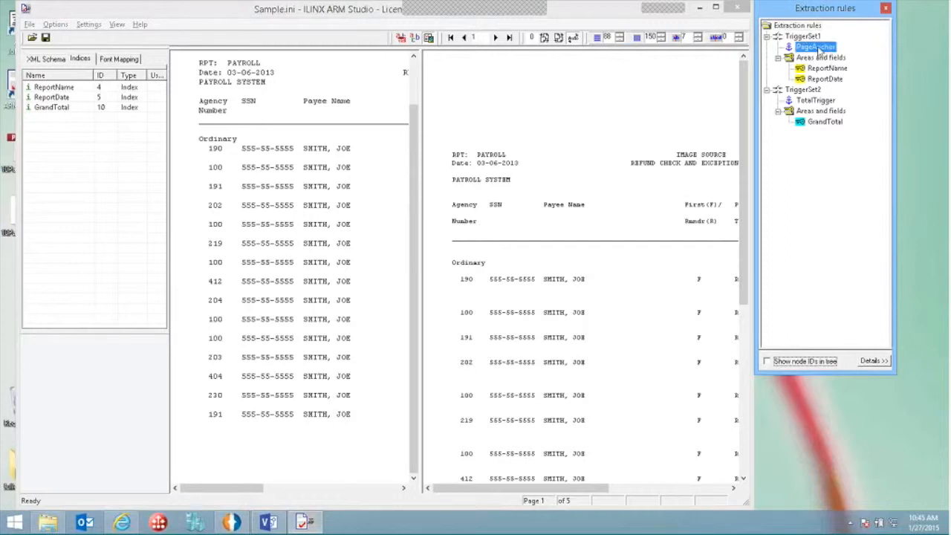
drag(587, 489, 707, 502)
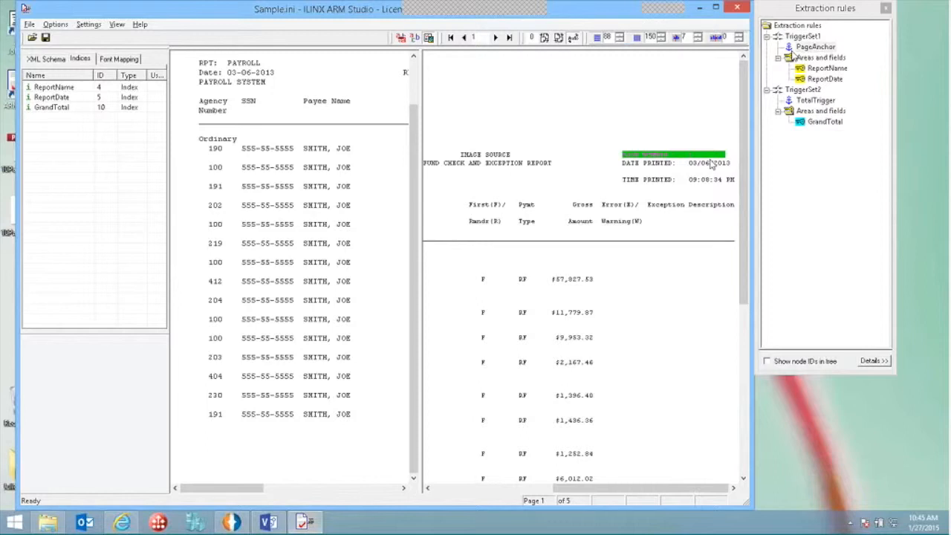
click(829, 68)
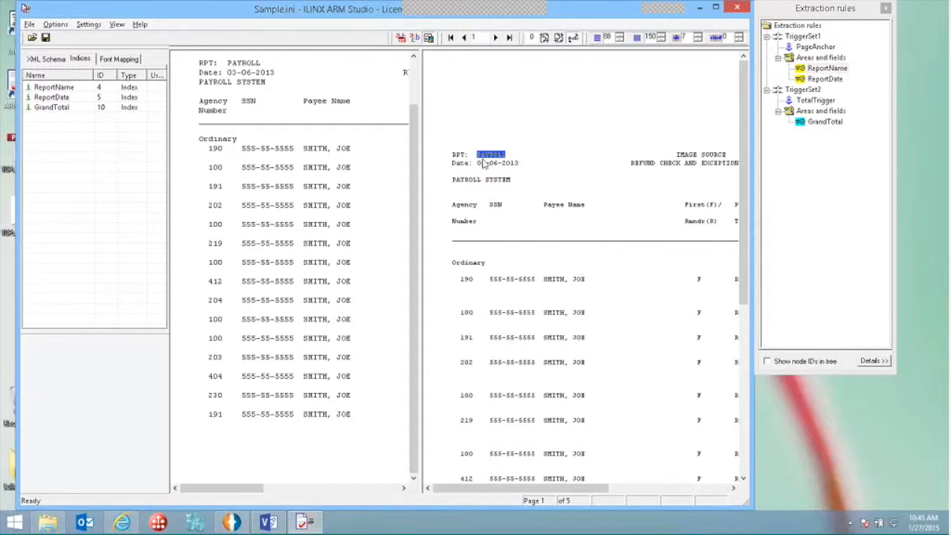
click(836, 80)
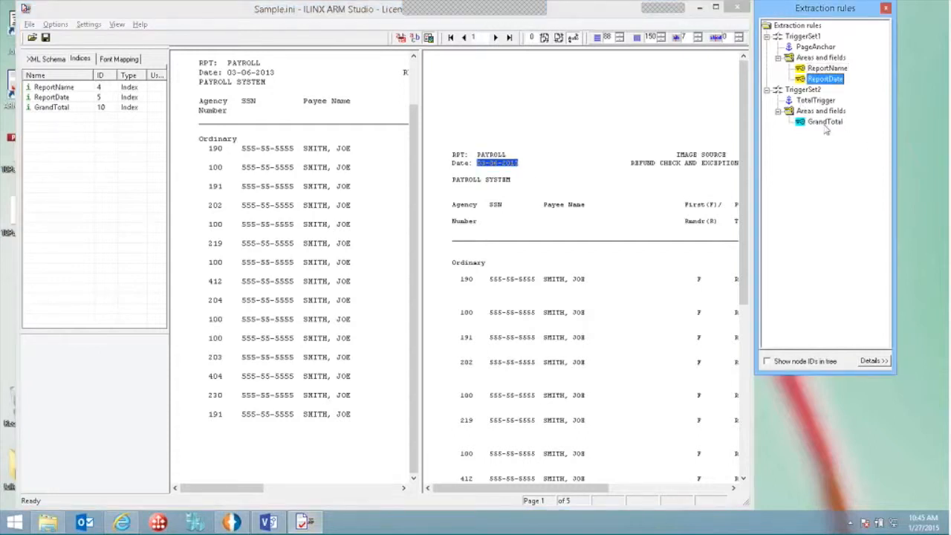
- Examine how TriggerSet2's TotalTrigger and GrandTotal field match the Grand Total line on the report's last page
click(806, 90)
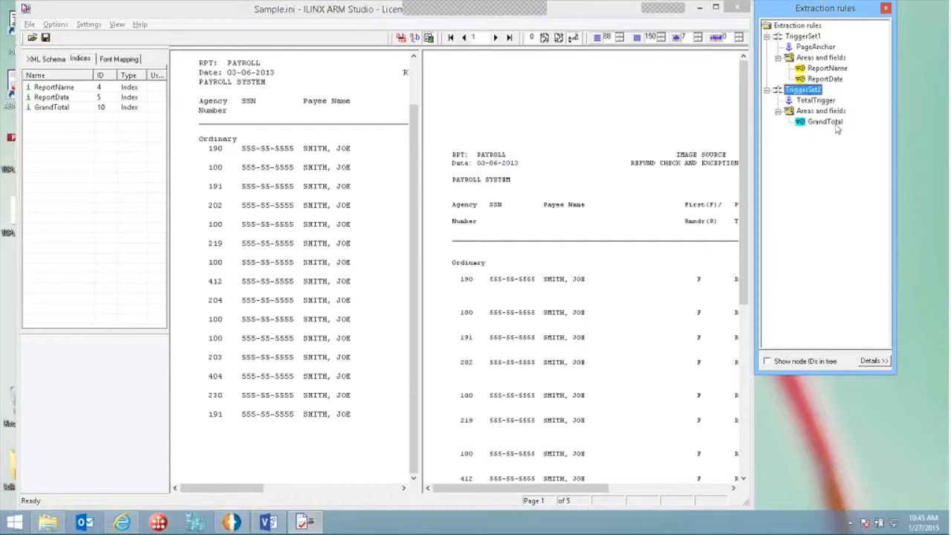
click(828, 122)
click(823, 102)
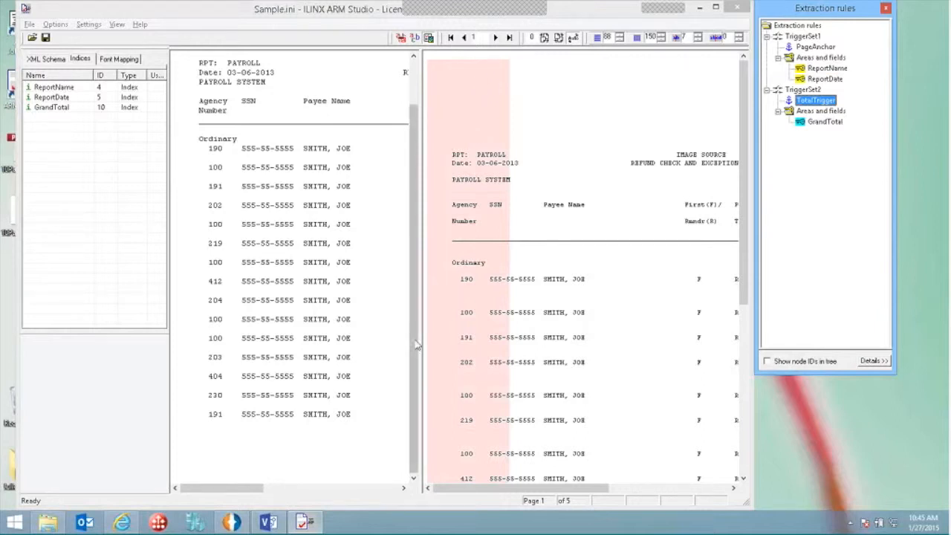
click(508, 37)
drag(743, 247, 730, 379)
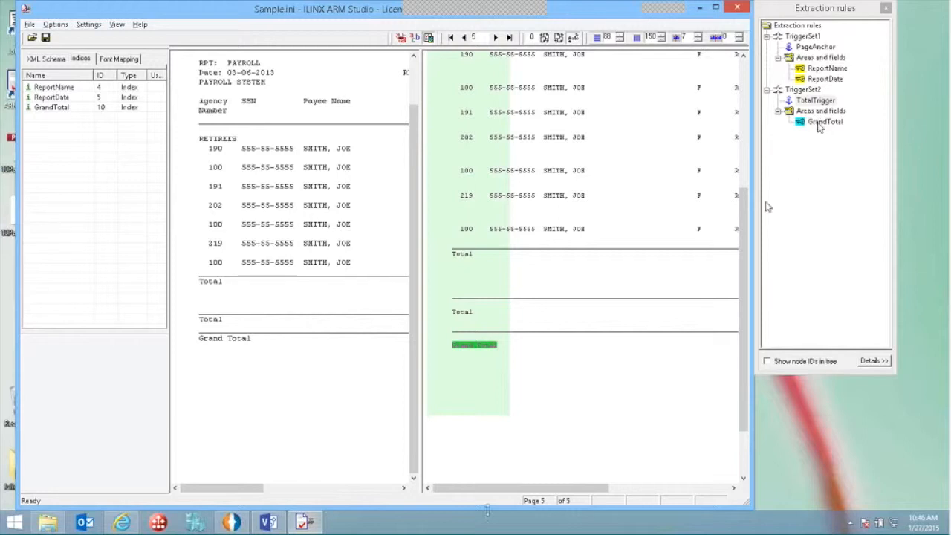
drag(511, 489, 590, 489)
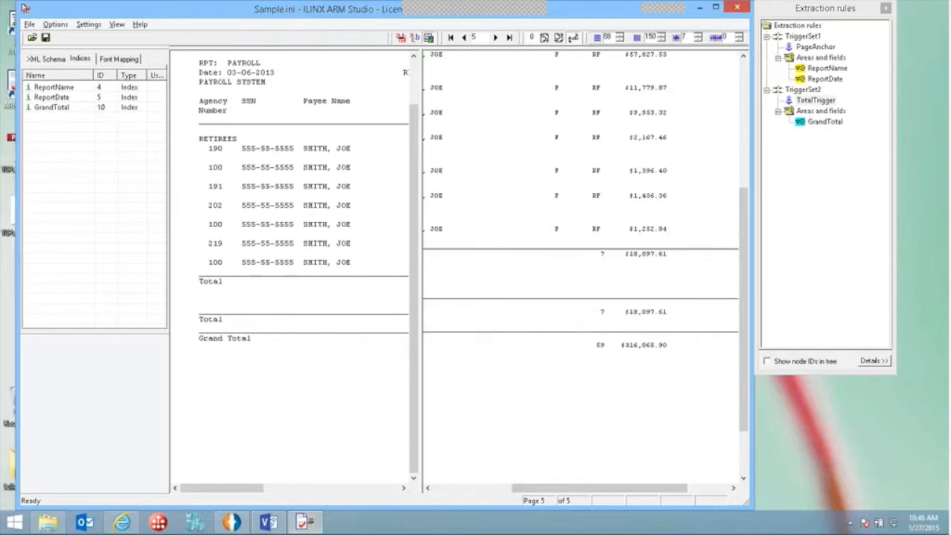
click(825, 122)
drag(645, 491, 564, 489)
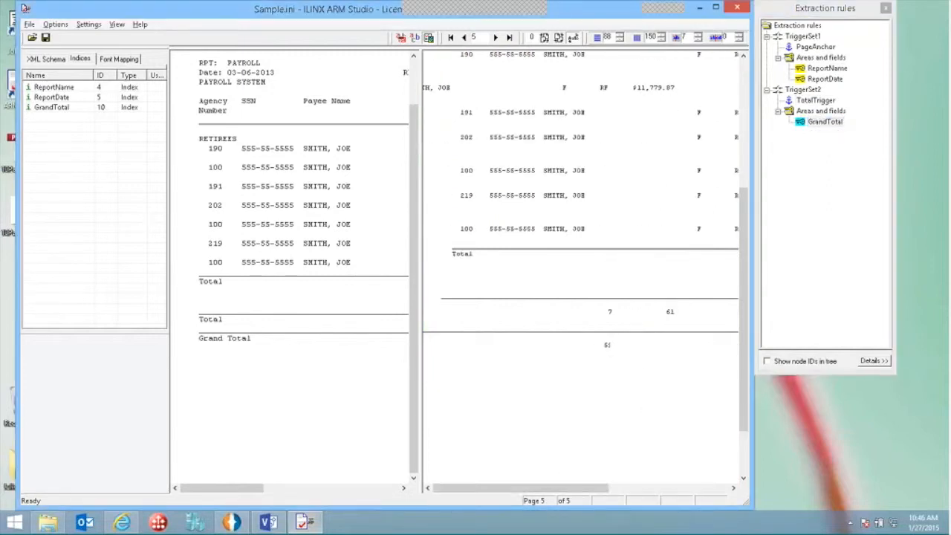
click(816, 100)
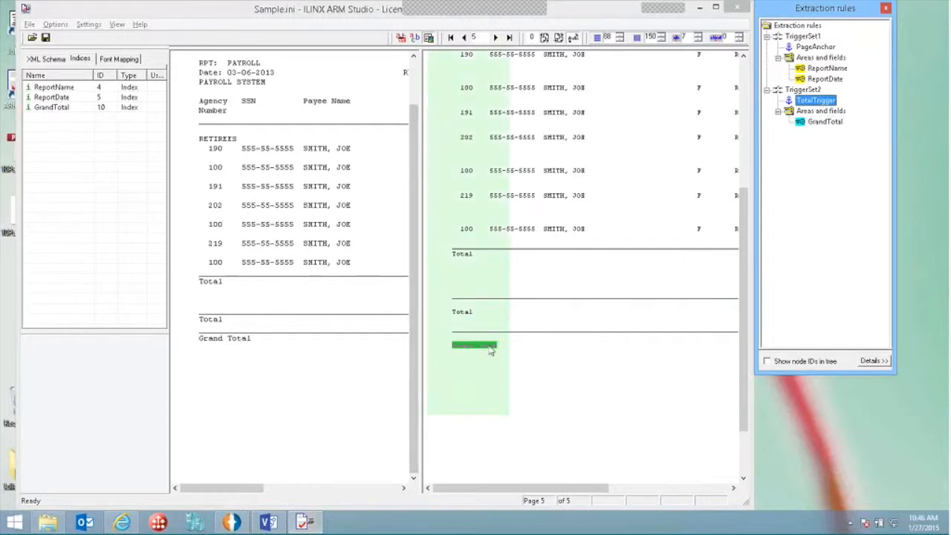
mouse_move(529, 488)
mouse_down()
mouse_move(657, 479)
mouse_move(658, 489)
mouse_move(527, 488)
mouse_up()
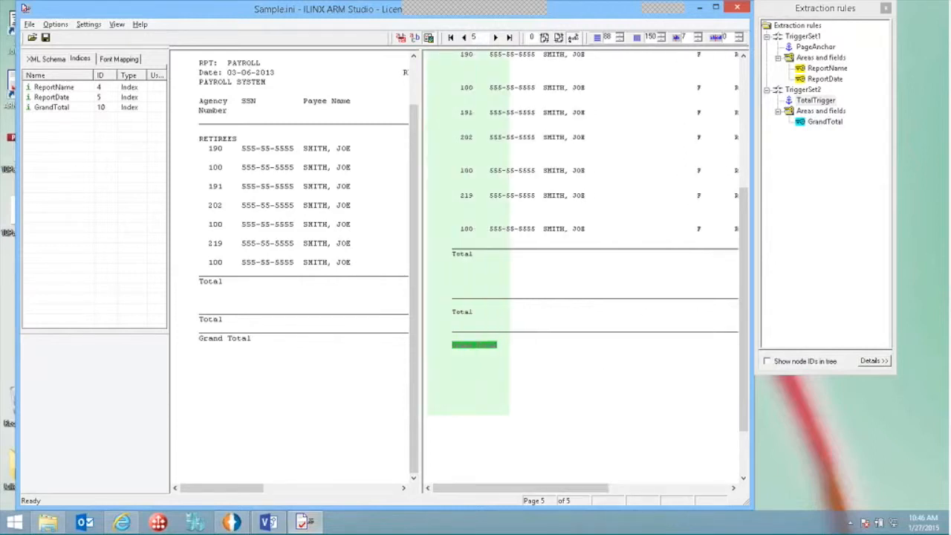
- Expand the Extraction rules window to show the TotalTrigger details, and reposition it so they are fully readable
click(817, 15)
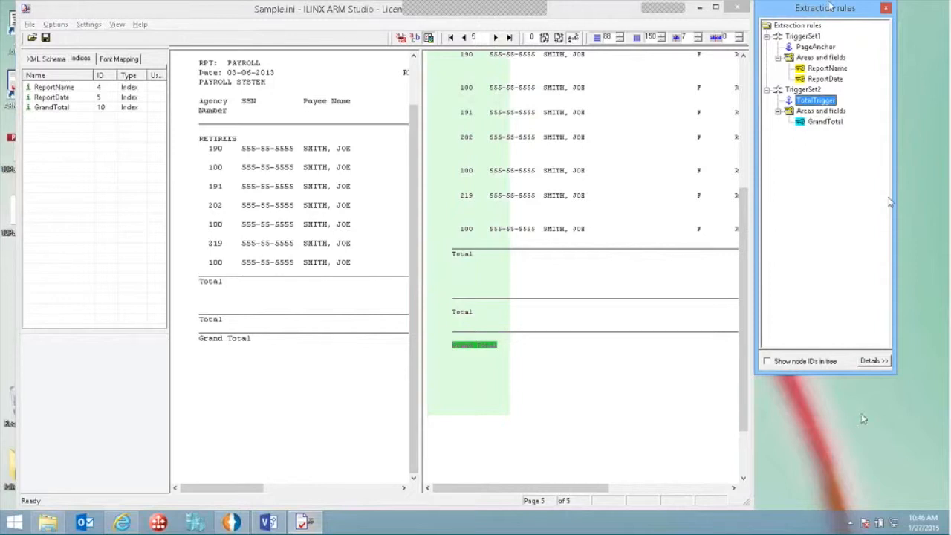
click(874, 360)
drag(795, 9, 849, 9)
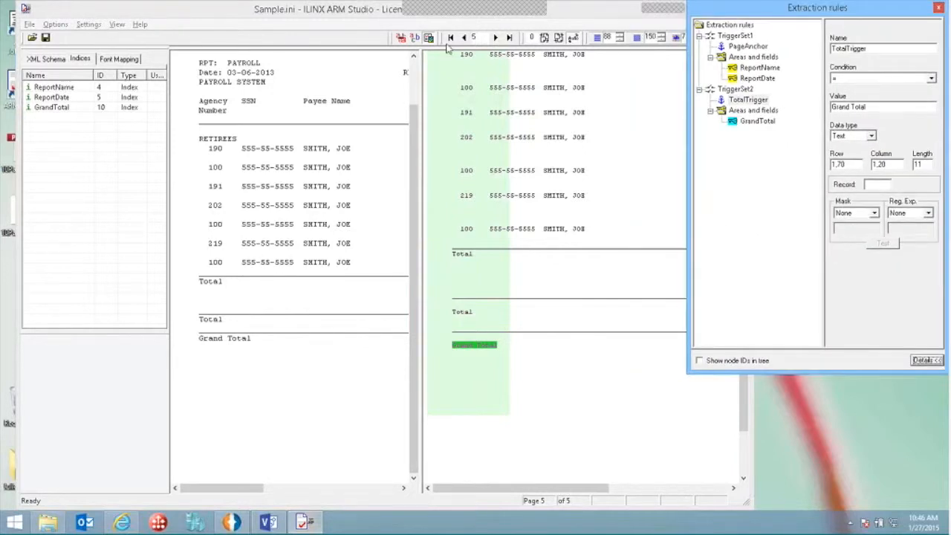
- Add the PAYROLL SYSTEM text on page 1 as a new area in TriggerSet1 and name it System
click(225, 25)
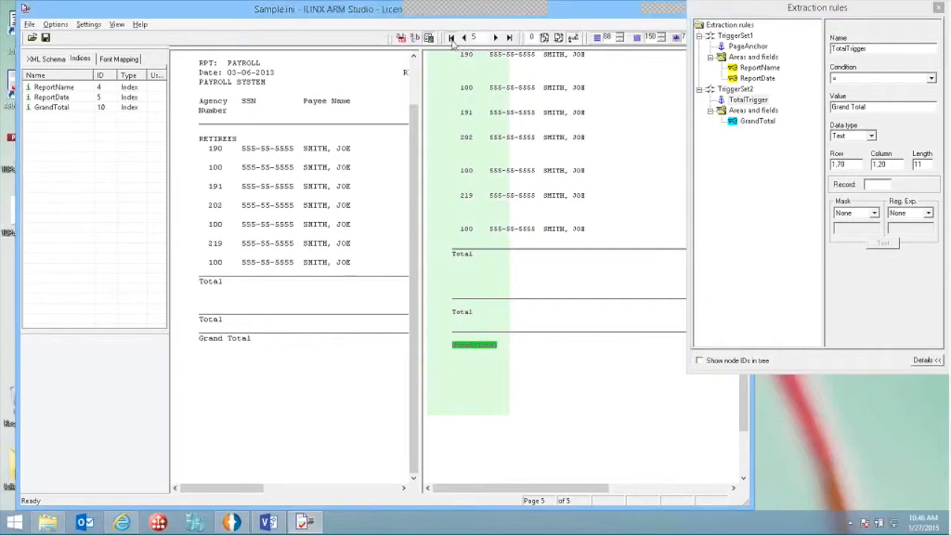
click(451, 38)
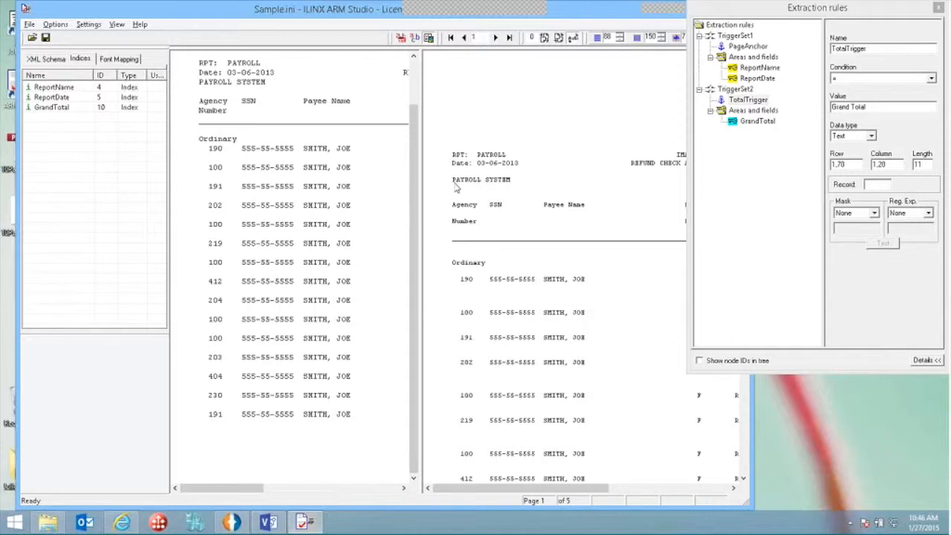
drag(457, 186, 510, 185)
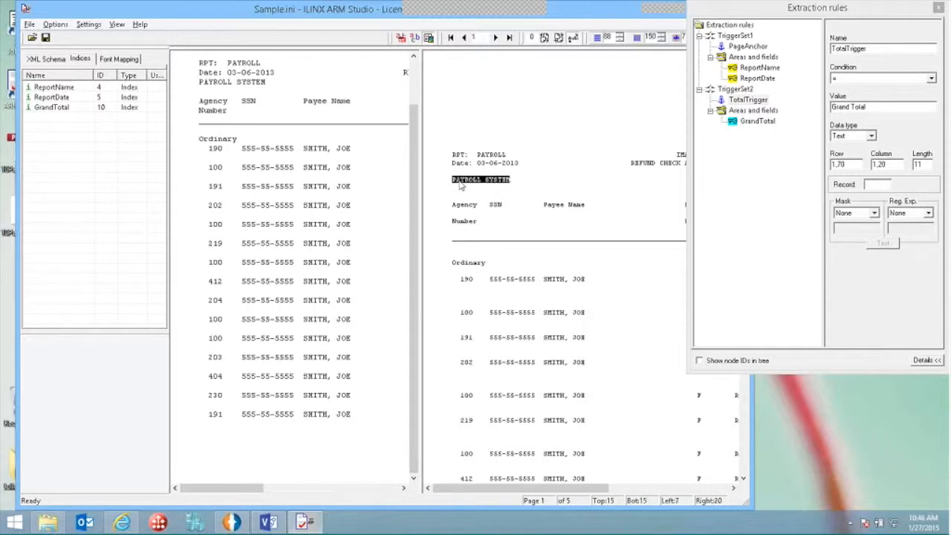
drag(458, 180, 752, 60)
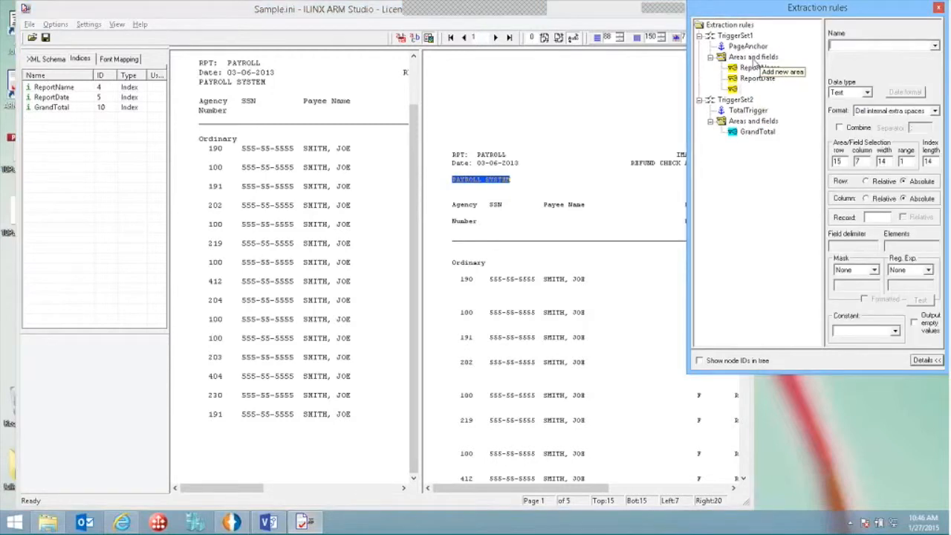
drag(832, 14, 811, 18)
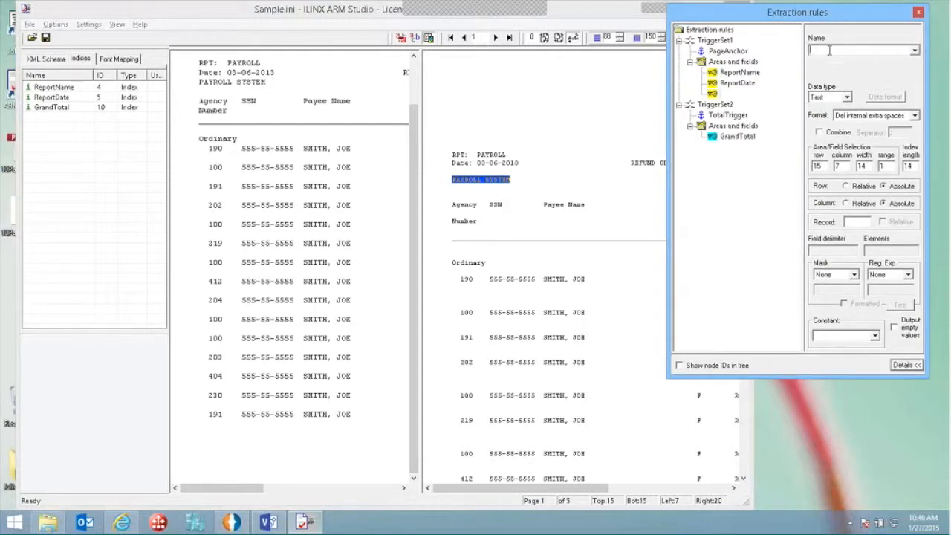
text(ystem)
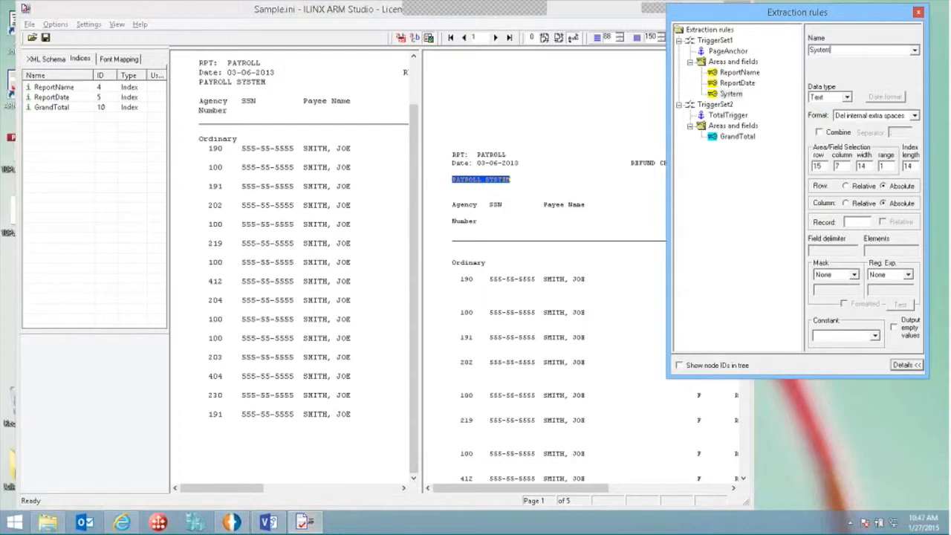
click(584, 182)
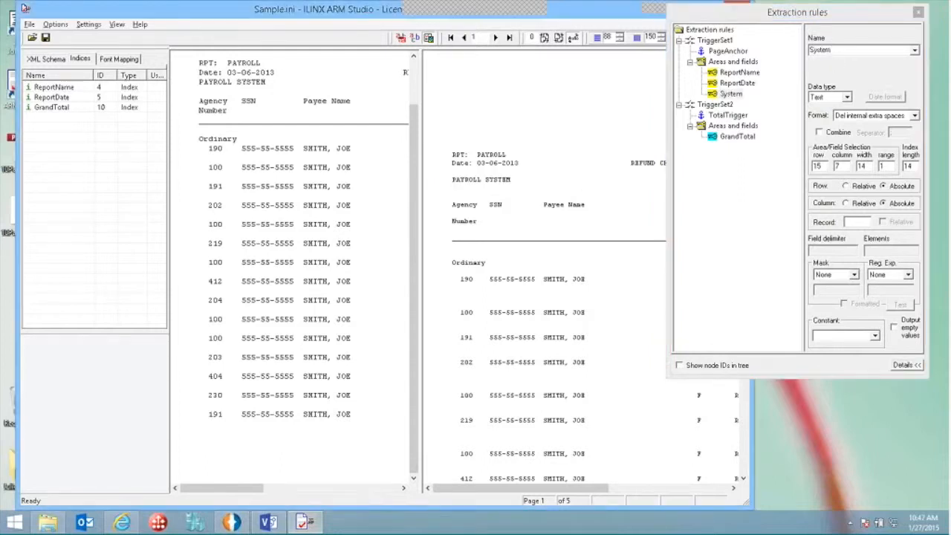
- Move the Extraction rules window aside and add the System field to the indices between ReportDate and GrandTotal
drag(805, 16, 841, 17)
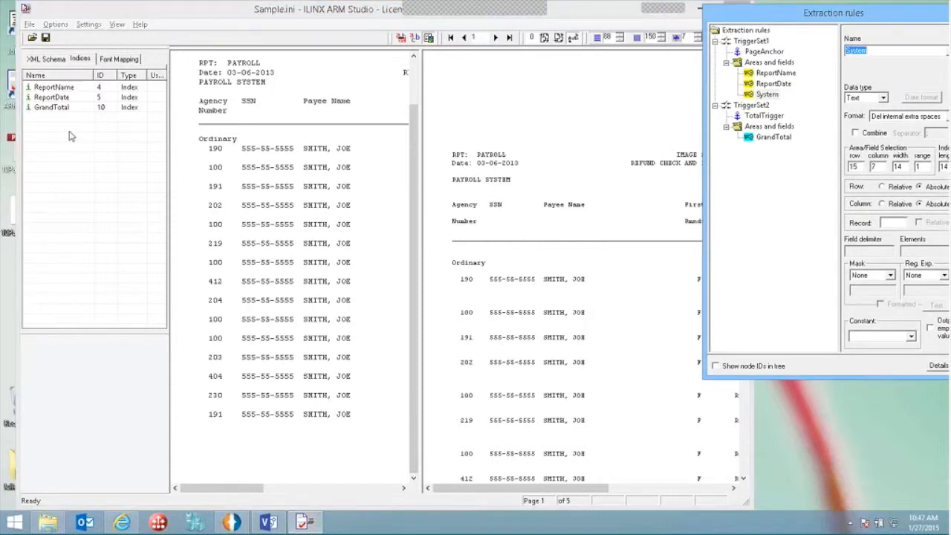
click(132, 28)
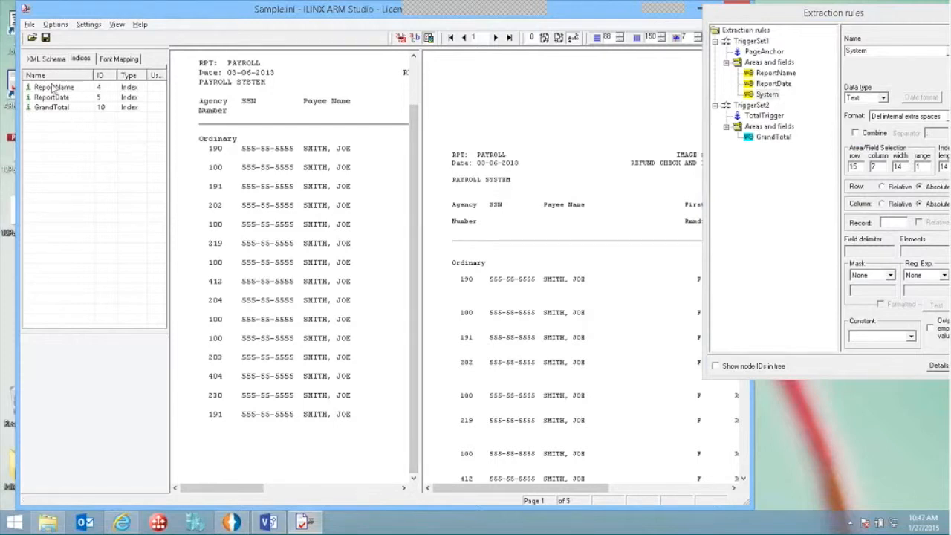
click(56, 109)
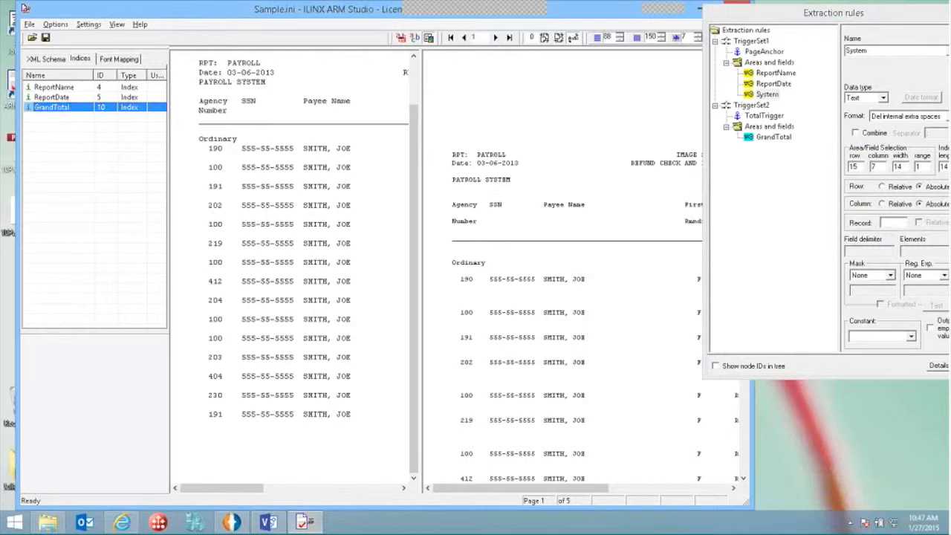
click(770, 96)
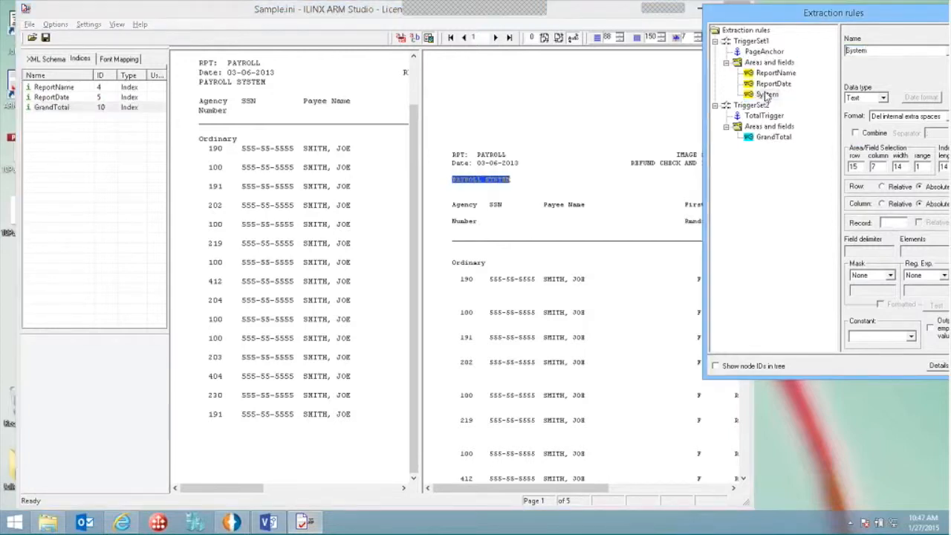
drag(56, 98, 55, 108)
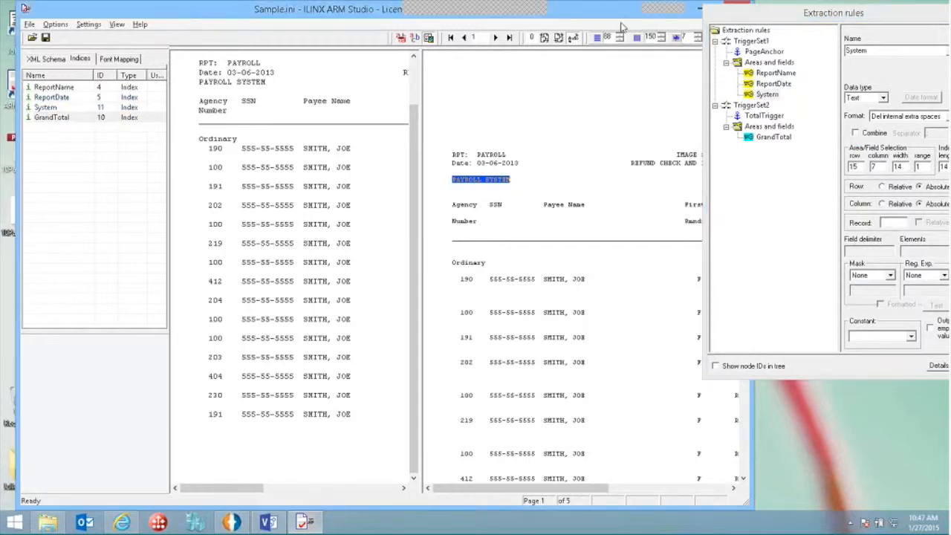
- Display the extraction results for the report and check the extracted index values on page 1 and on the last page
drag(212, 15, 208, 15)
click(84, 25)
mouse_move(111, 25)
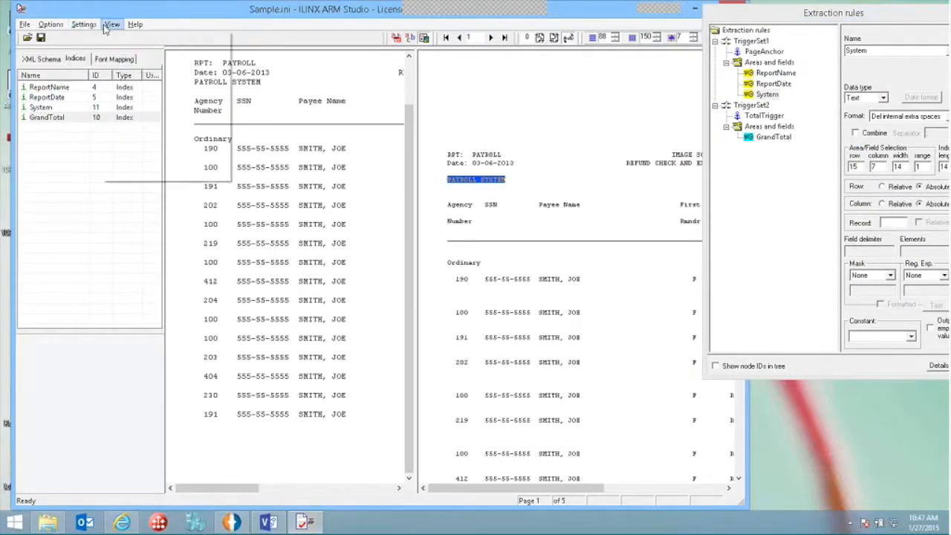
click(119, 37)
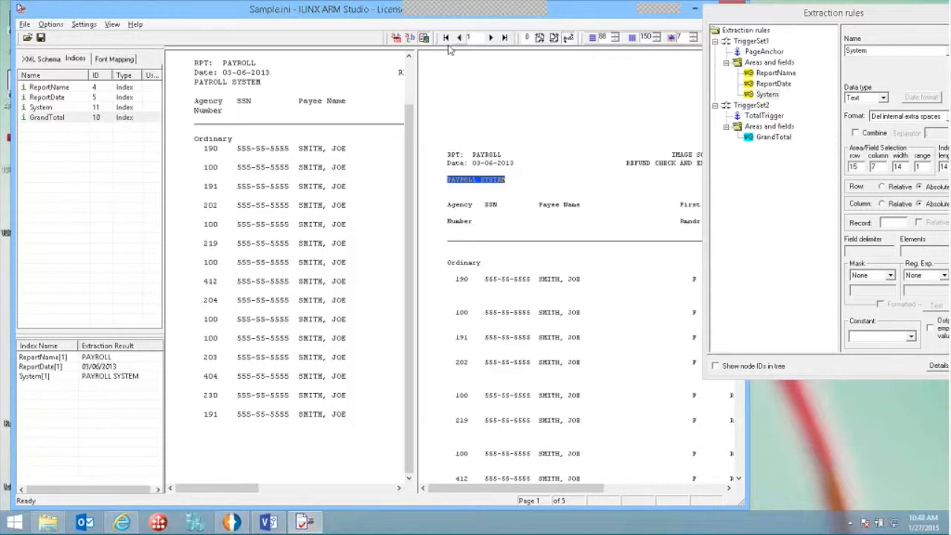
click(505, 38)
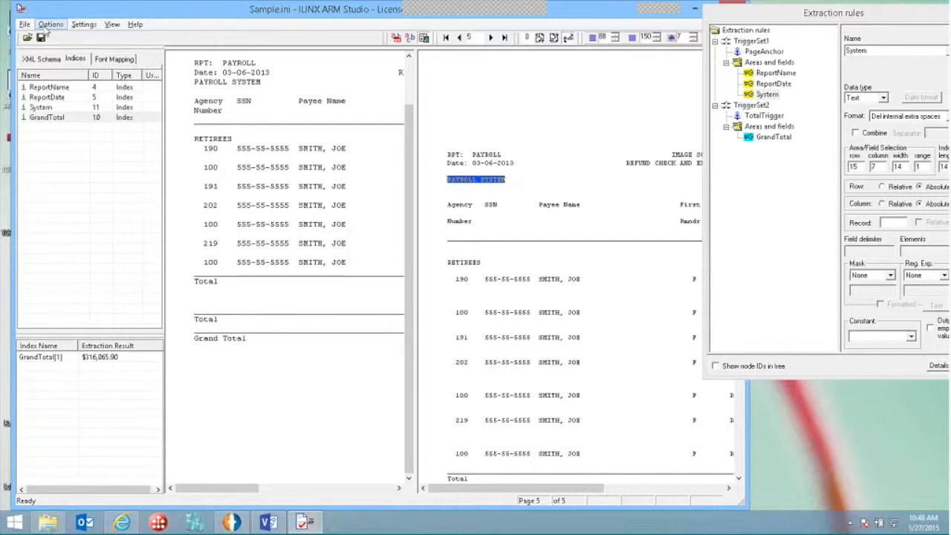
- Exit ARM Studio and switch to the ILINX ARM Suite Processing diagram in Visio
click(26, 26)
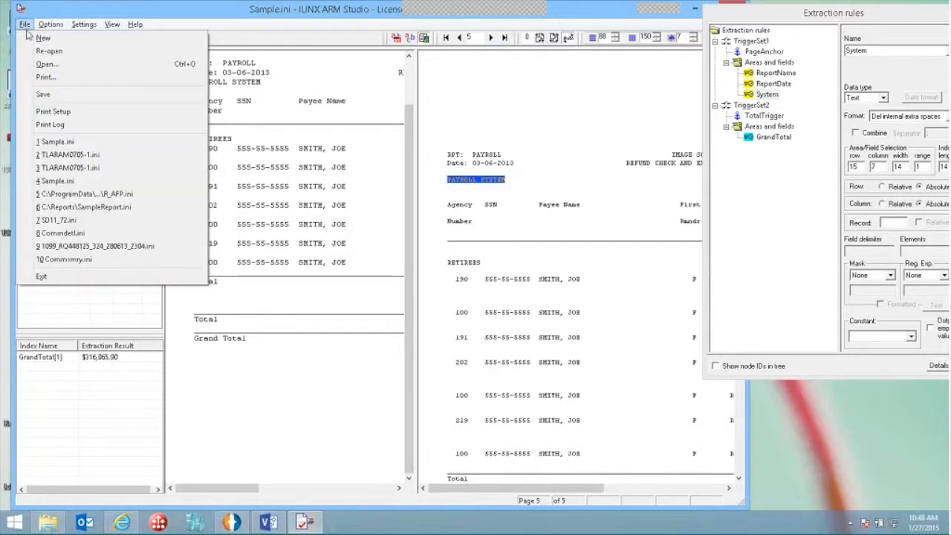
click(41, 277)
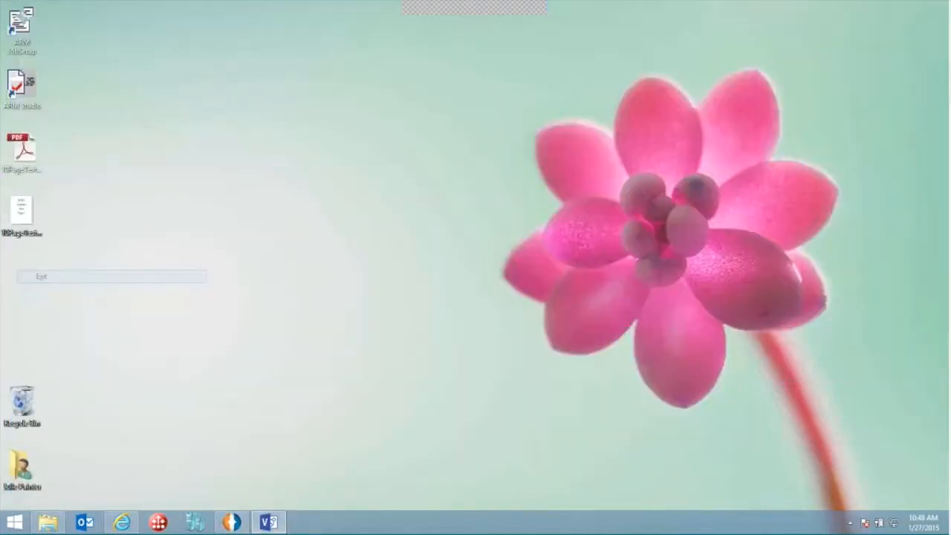
click(268, 522)
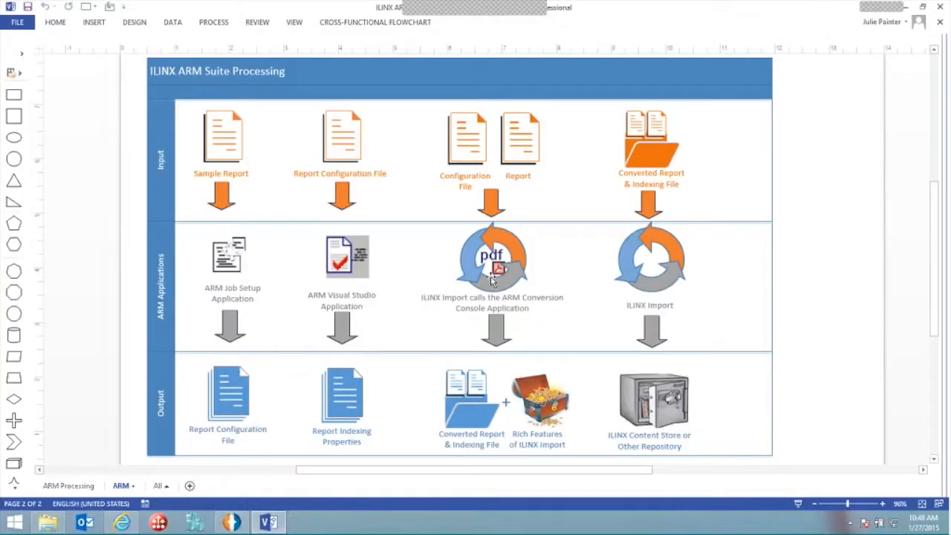
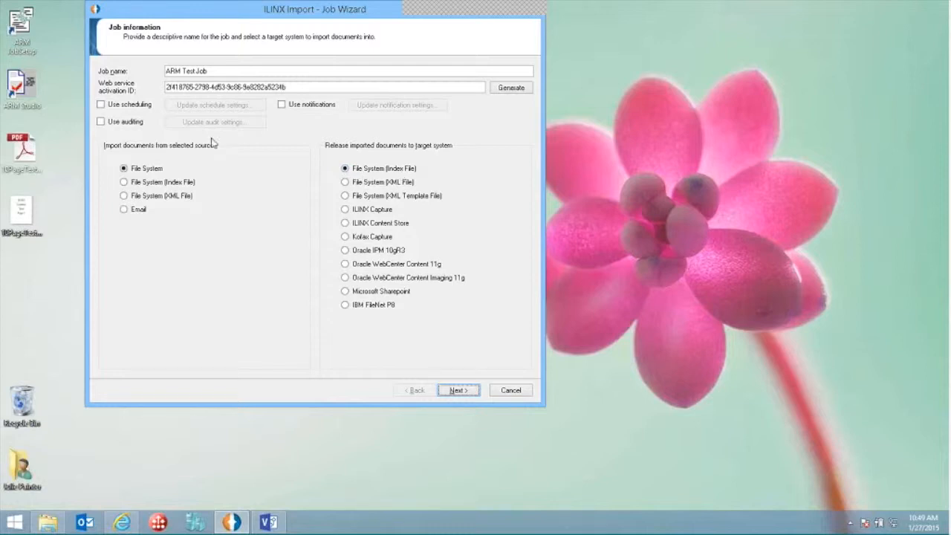
- Try adding a Monday and Thursday schedule to the ARM Test Job, discard it and turn scheduling back off
click(144, 108)
click(216, 106)
click(415, 213)
click(196, 251)
click(333, 252)
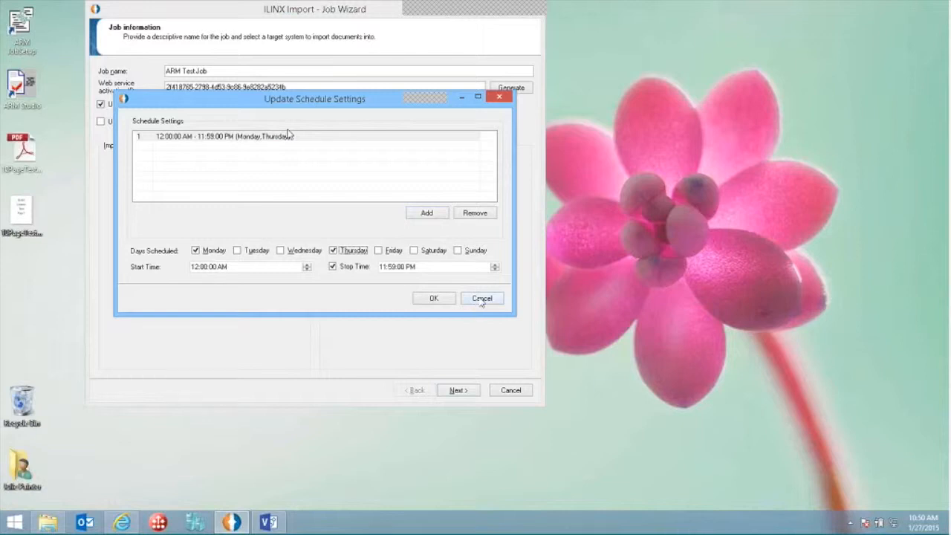
click(482, 298)
click(103, 107)
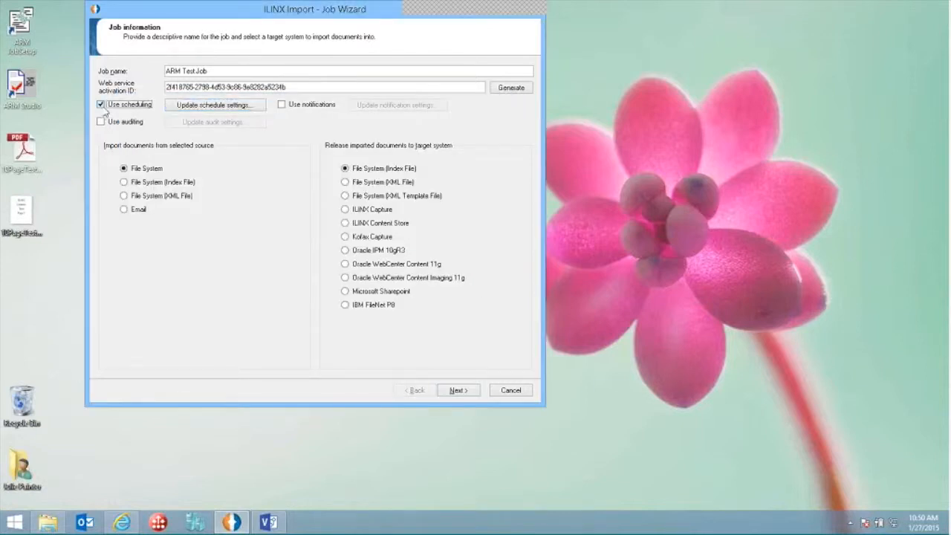
- Enable notifications for the job to view the notification settings, cancel them and turn notifications back off
click(282, 104)
click(395, 104)
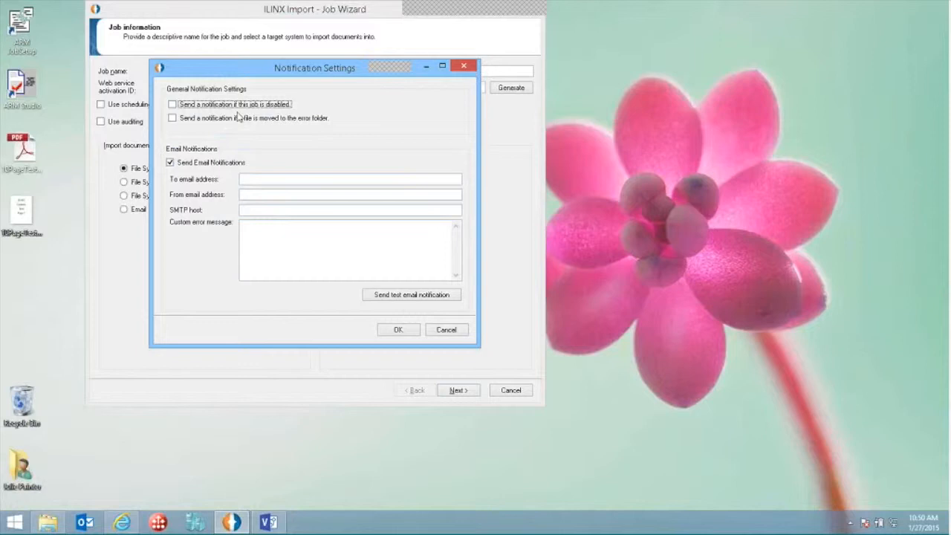
click(446, 329)
click(281, 105)
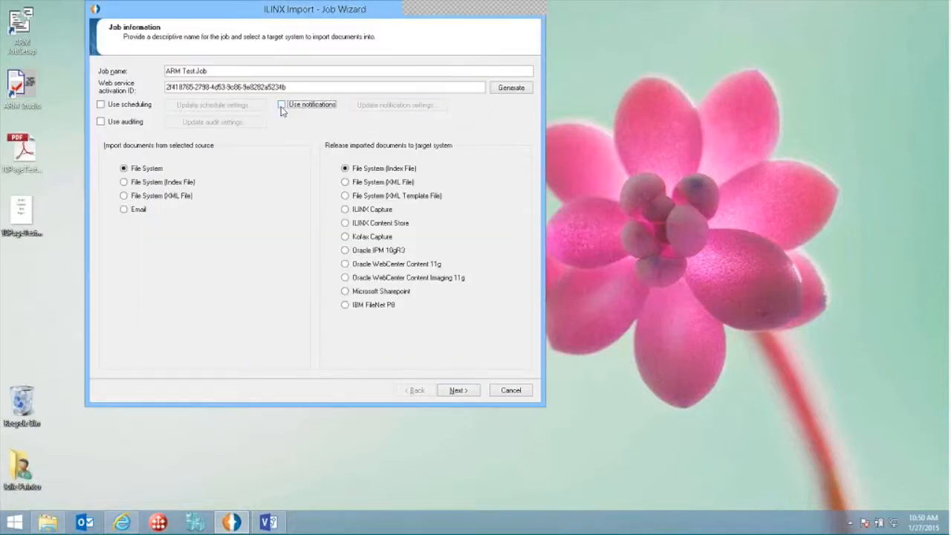
- Continue to the job's file management settings and examine the polling, success and error folder paths
click(474, 391)
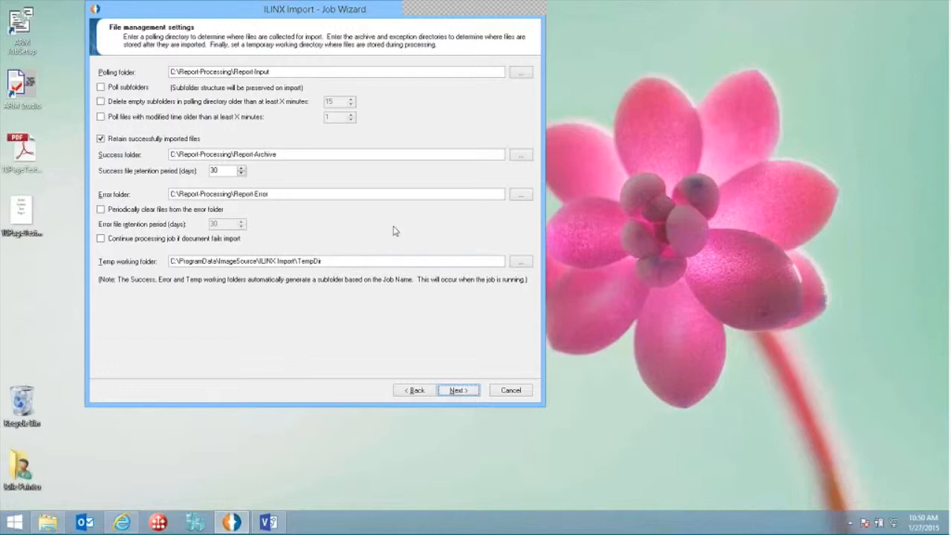
click(283, 71)
click(283, 71)
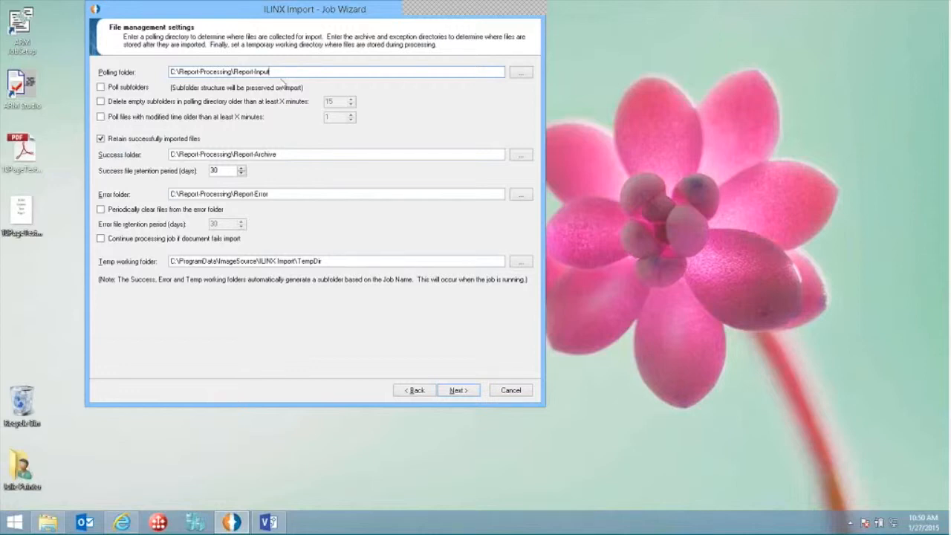
click(304, 154)
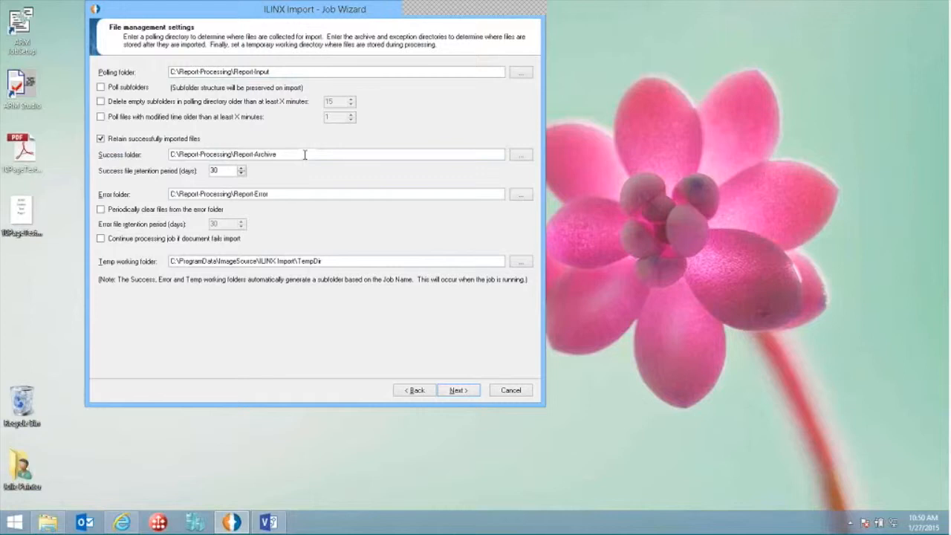
click(278, 193)
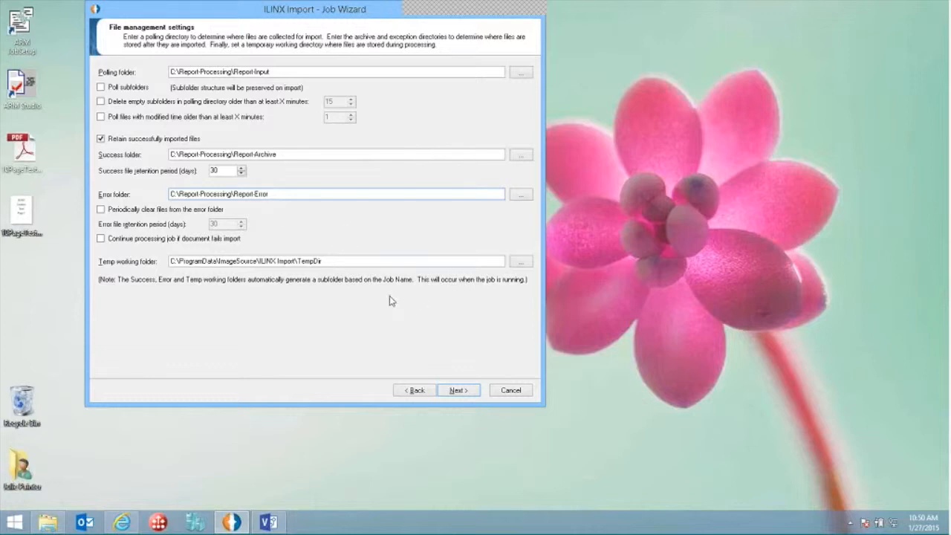
- Continue to the file filter settings and compare the search filter with the sample report's extension in the Report-Configuration folder
click(456, 391)
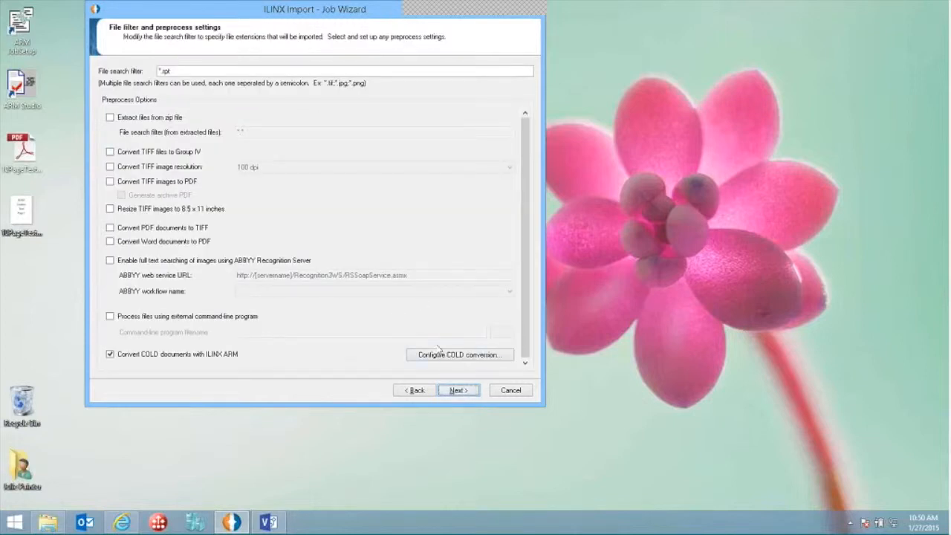
click(203, 73)
click(158, 71)
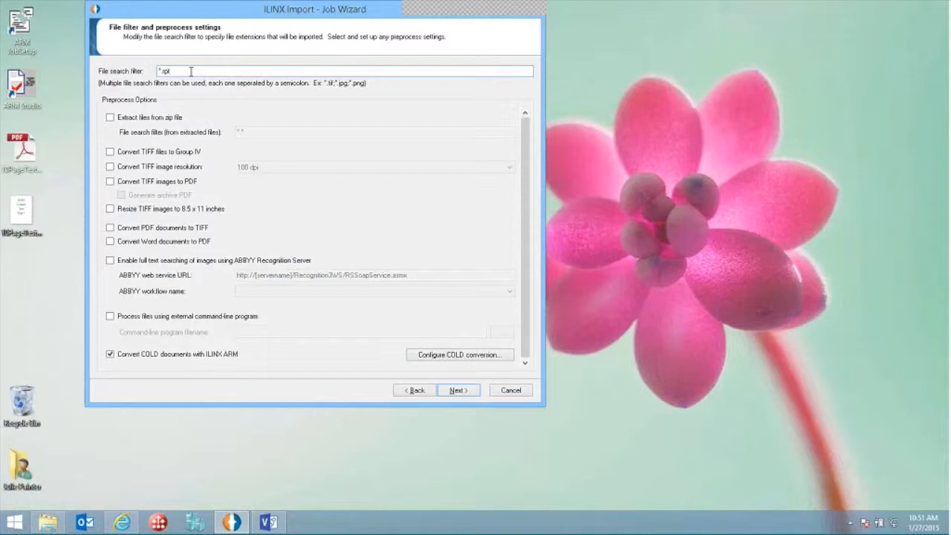
click(48, 523)
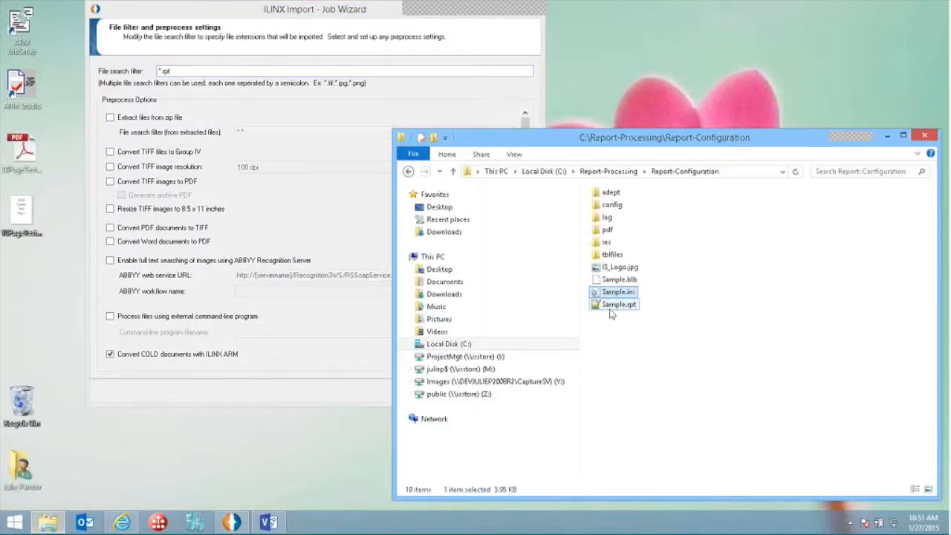
click(888, 135)
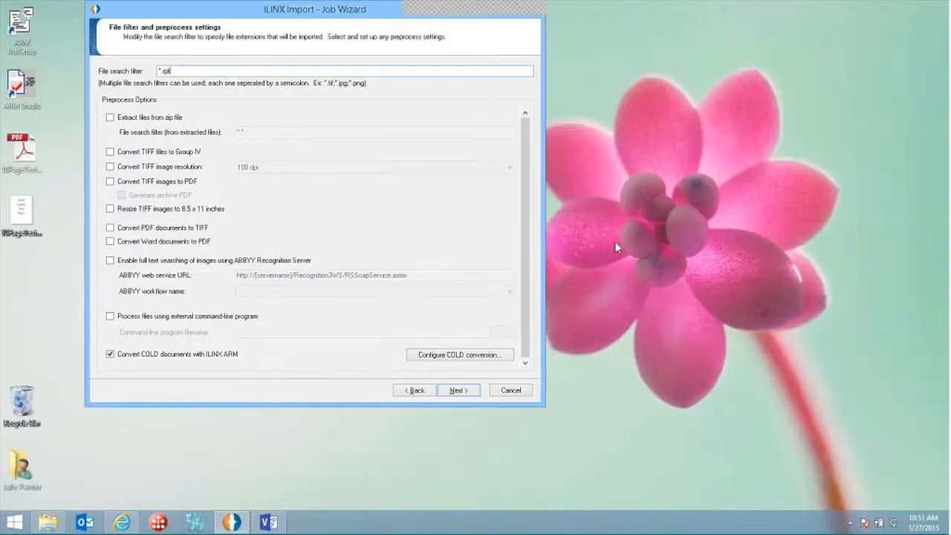
- Review the ILINX ARM executable and INI file paths in the COLD conversion settings and accept them
click(446, 355)
drag(377, 82, 789, 52)
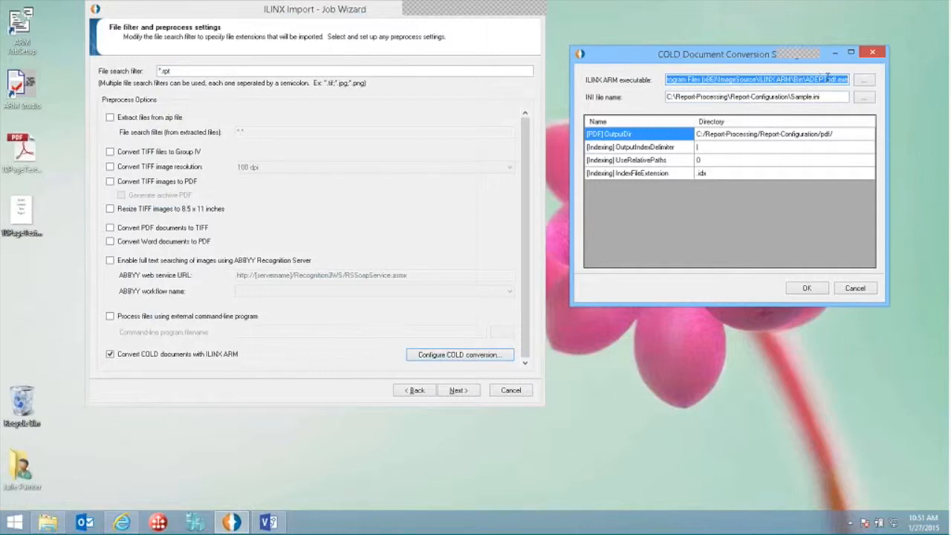
drag(827, 79, 840, 77)
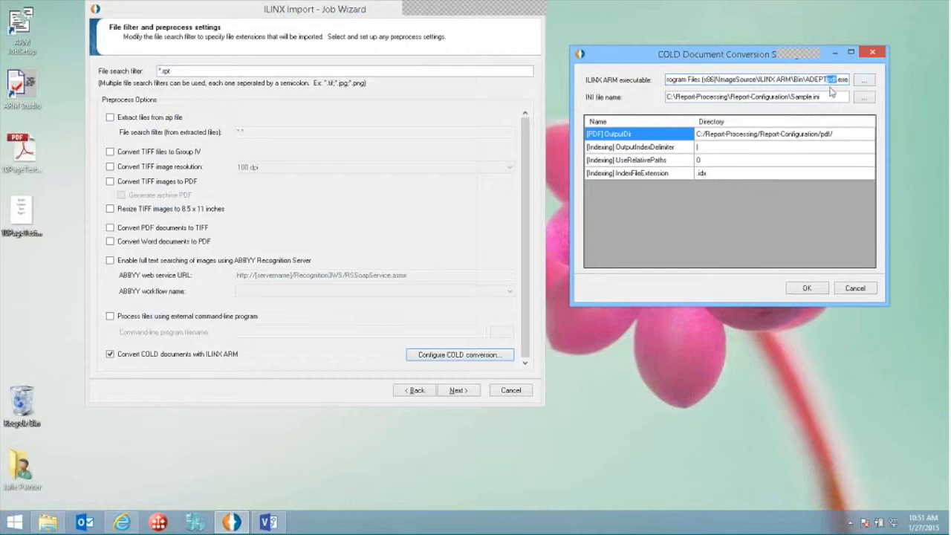
click(841, 80)
click(827, 97)
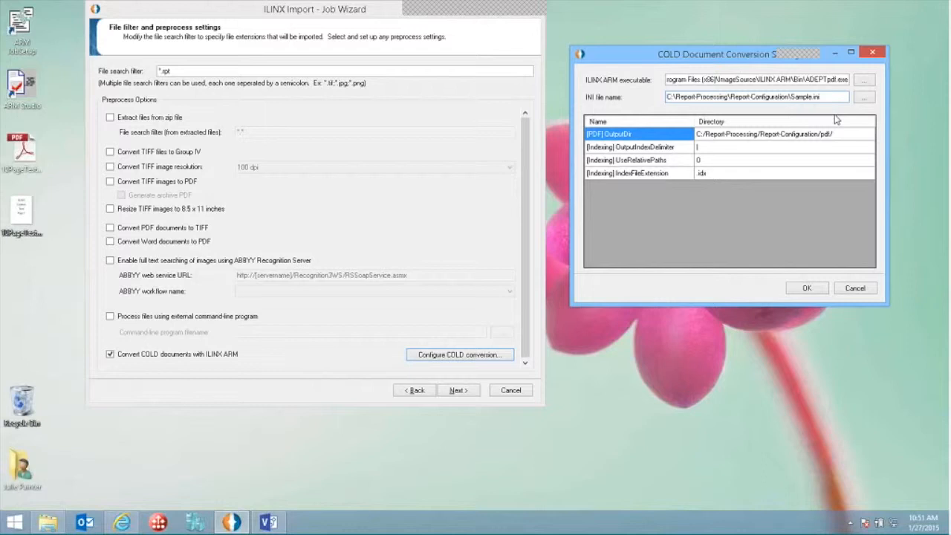
click(807, 288)
- Keep C:\Report-Processing\Report-Success as the document release directory, leave the field mapping empty and finish the job setup
click(458, 390)
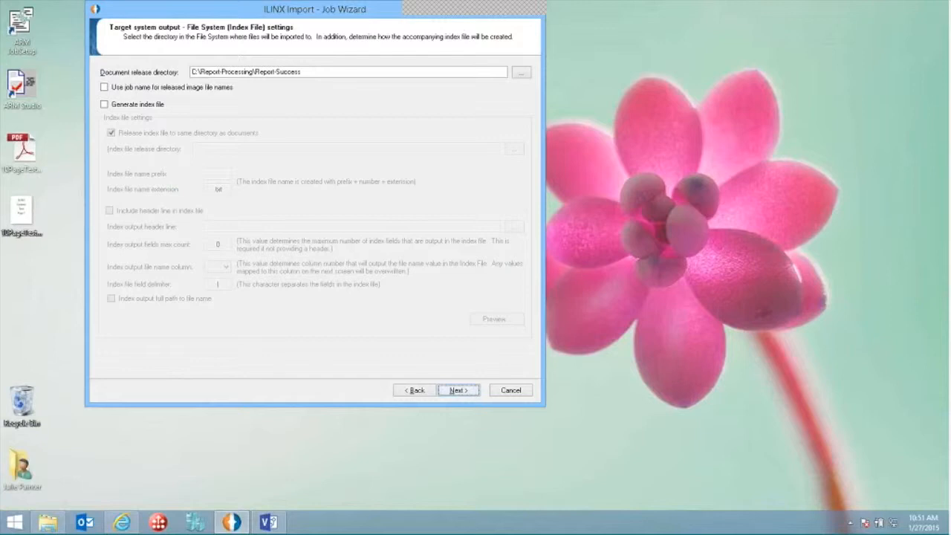
click(338, 72)
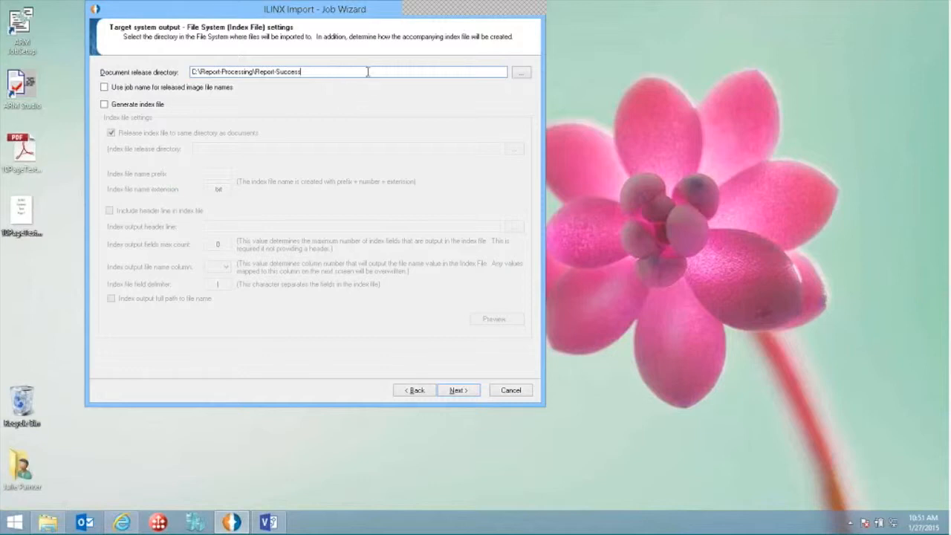
click(464, 393)
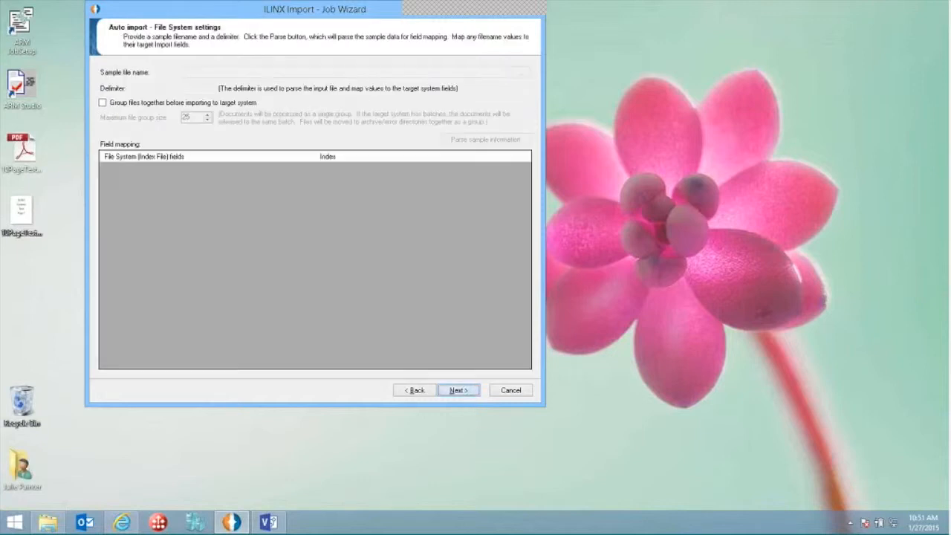
click(458, 394)
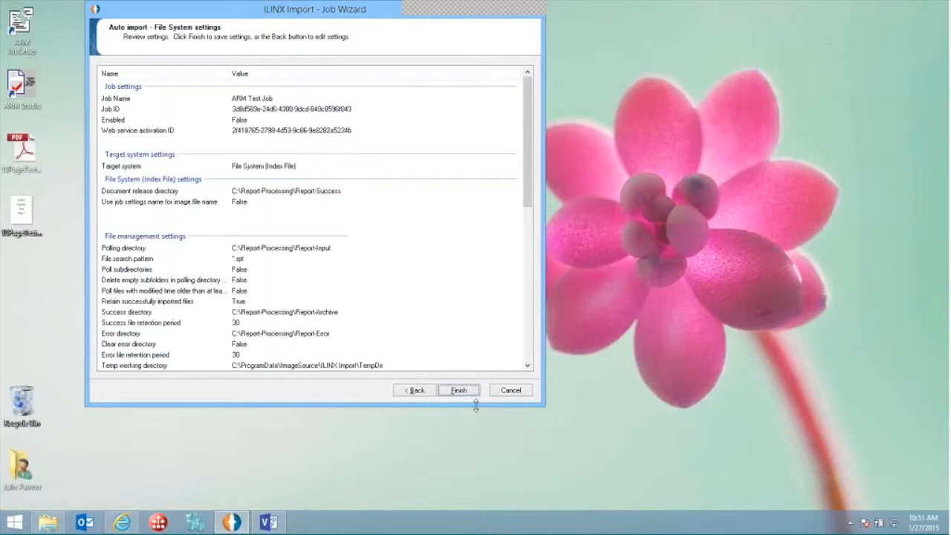
click(466, 393)
- Reposition the ILINX Import window and open the Report-Input folder inside Report-Processing in File Explorer beside it
drag(332, 55, 279, 34)
click(47, 523)
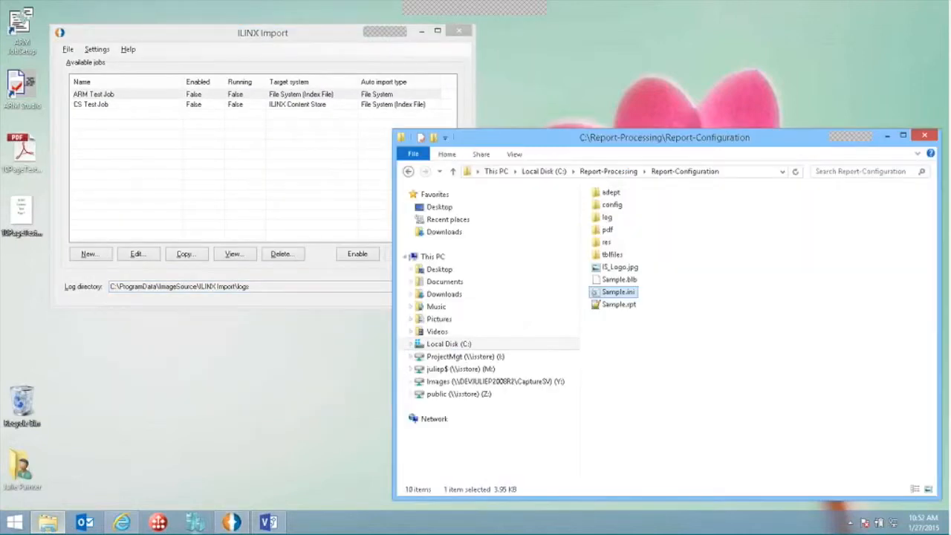
click(609, 171)
double_click(632, 247)
click(611, 211)
- Enable the ARM Test Job in ILINX Import
click(123, 96)
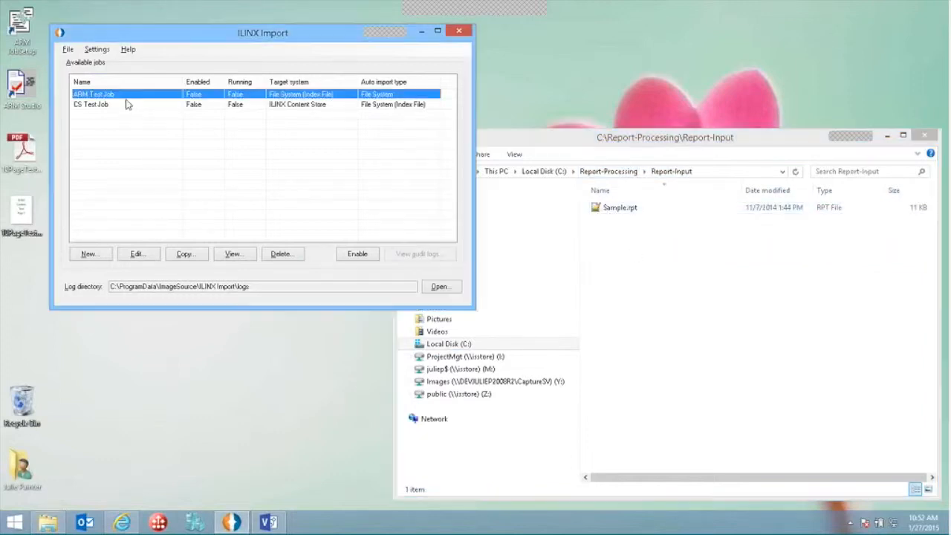
click(364, 255)
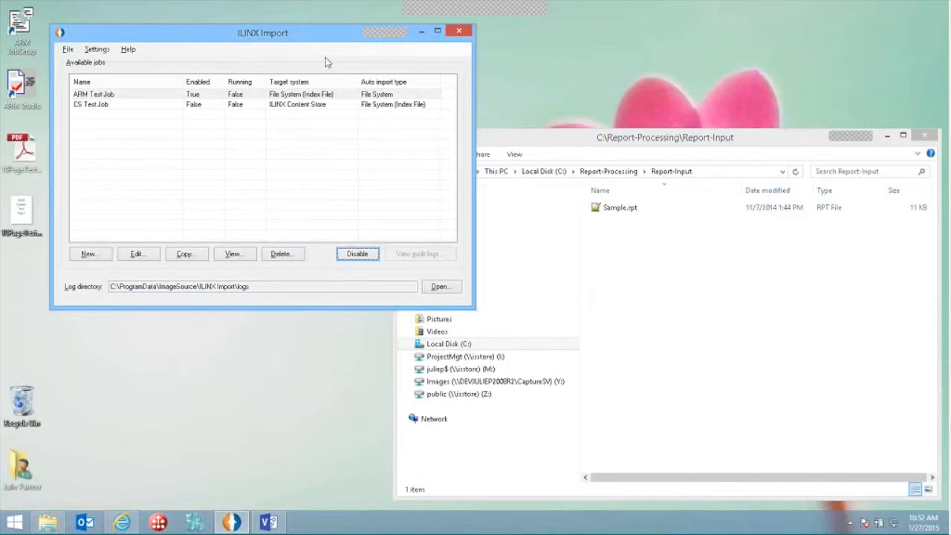
key(Tab)
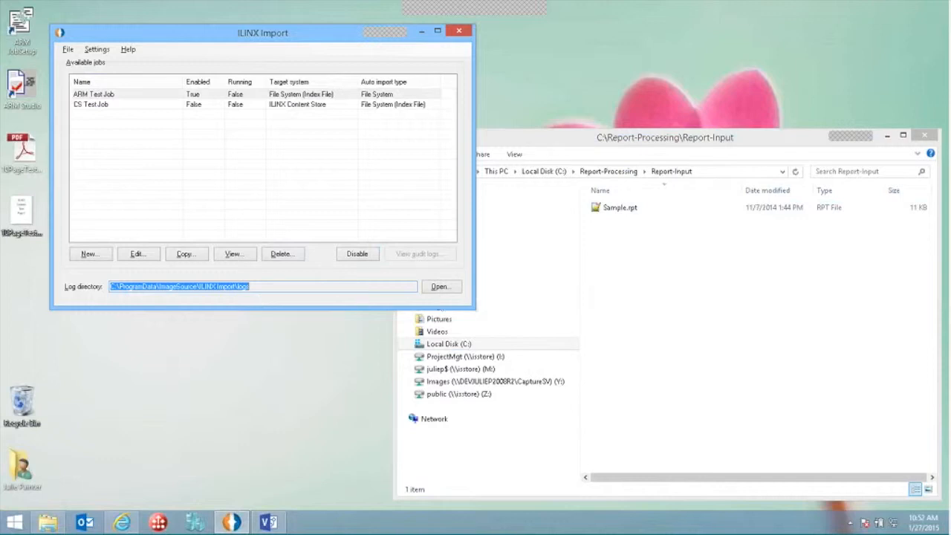
- Open the ILINX Import log directory, reposition its window and open ImageSource.log
click(439, 289)
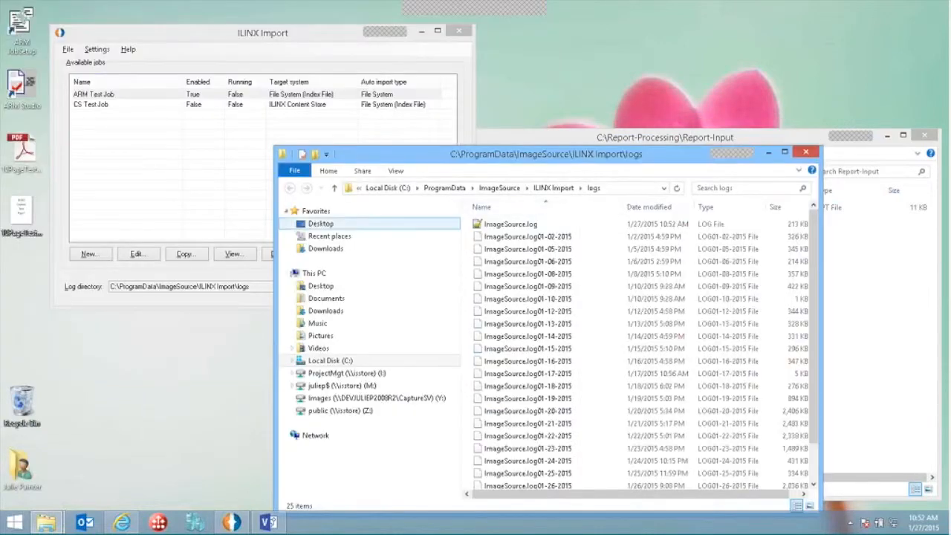
drag(397, 154, 173, 127)
double_click(333, 197)
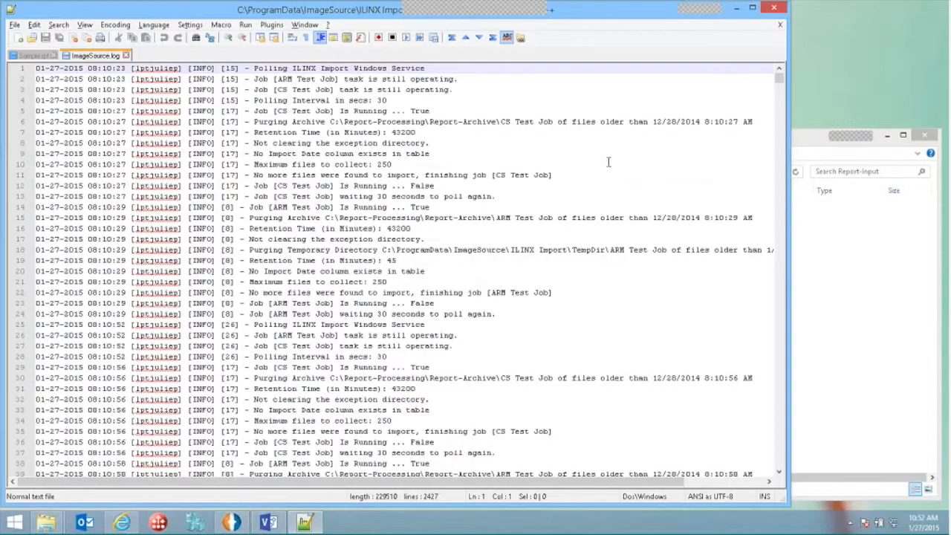
- Review the most recent ARM Test Job entries at the end of ImageSource.log, including the archive folder line, and close the log
drag(780, 80, 780, 98)
scroll(461, 357, down, 20)
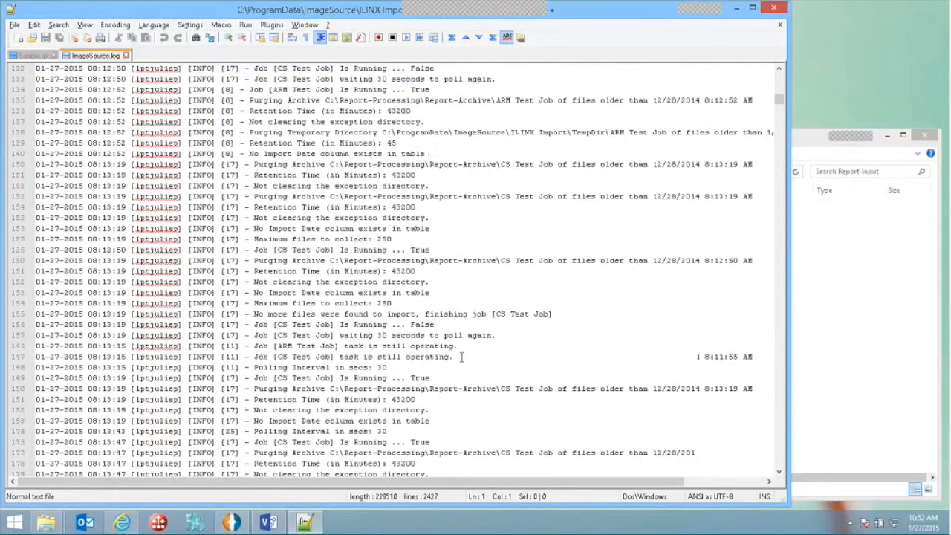
scroll(490, 362, down, 20)
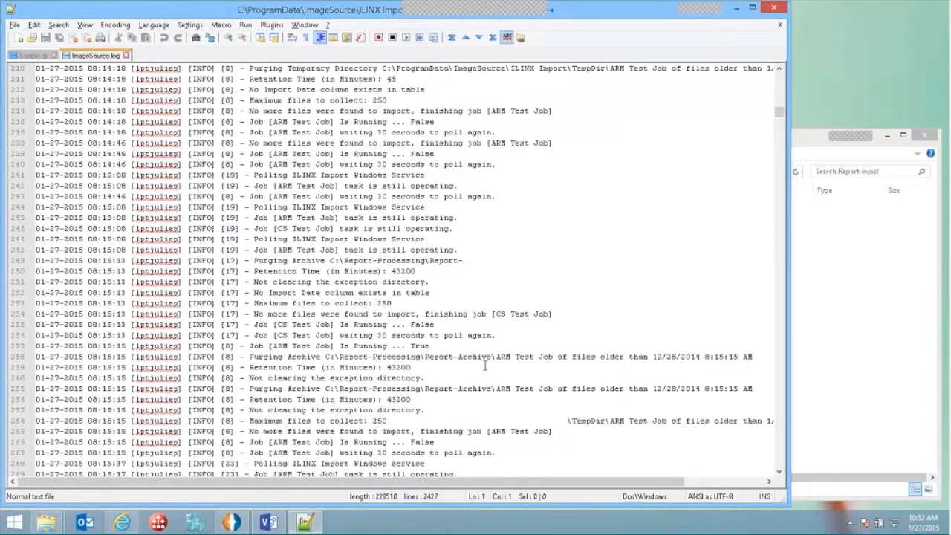
drag(779, 123, 745, 468)
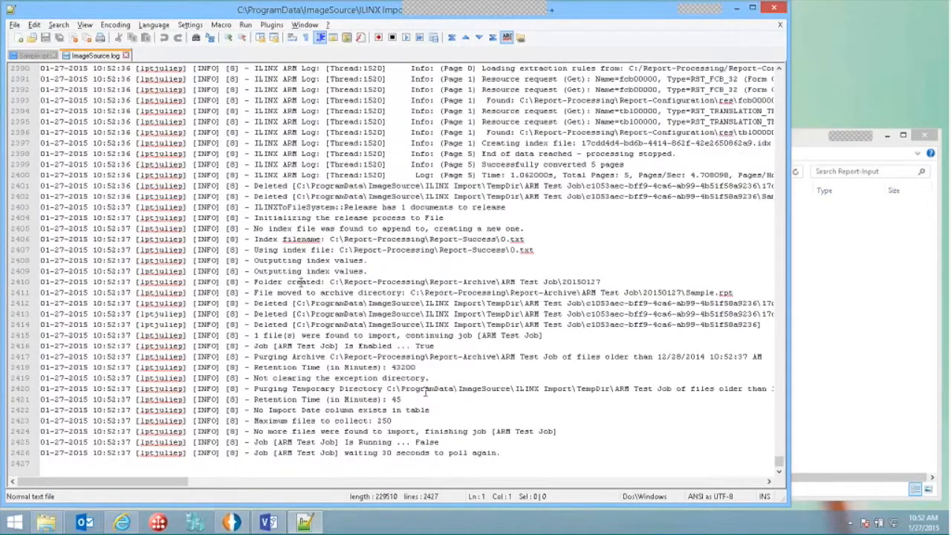
click(606, 281)
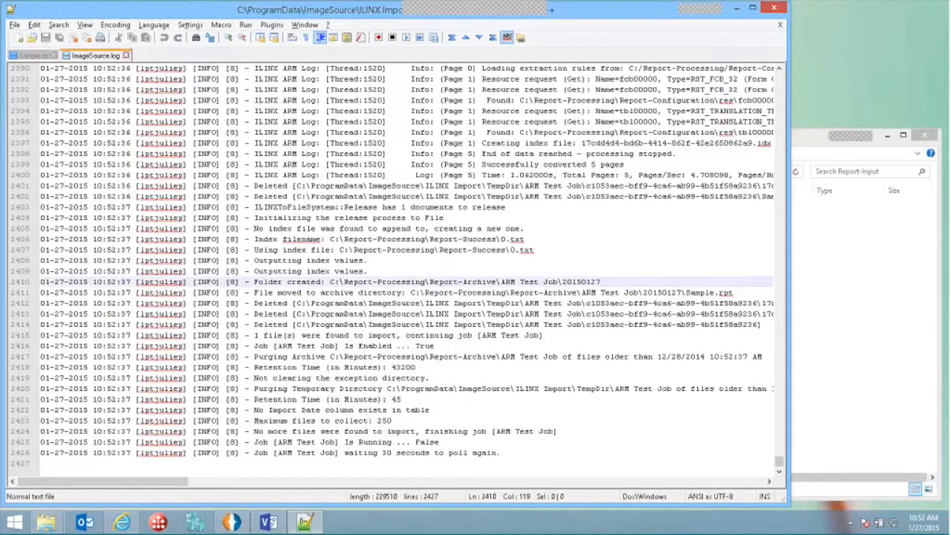
click(773, 8)
- Open the Report-Success folder inside Report-Processing in File Explorer and close the logs folder window
click(708, 134)
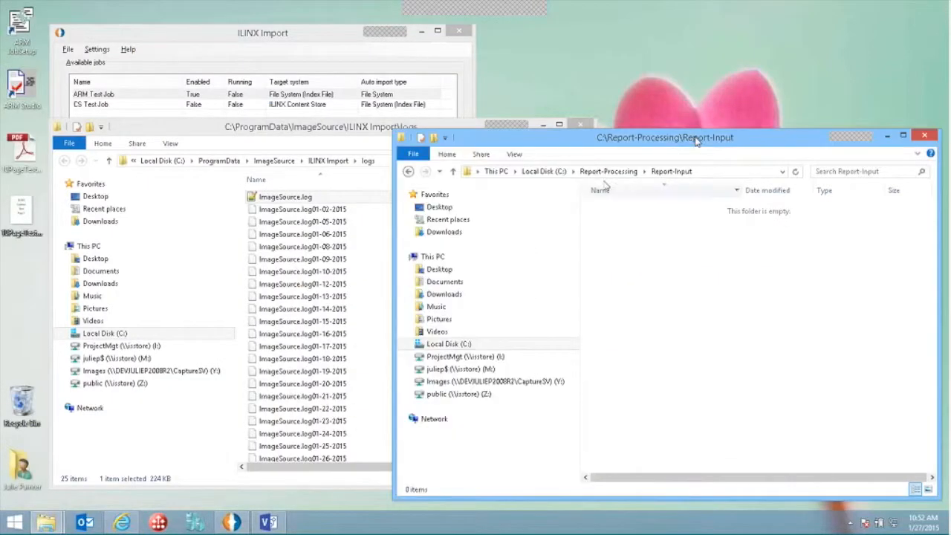
click(605, 171)
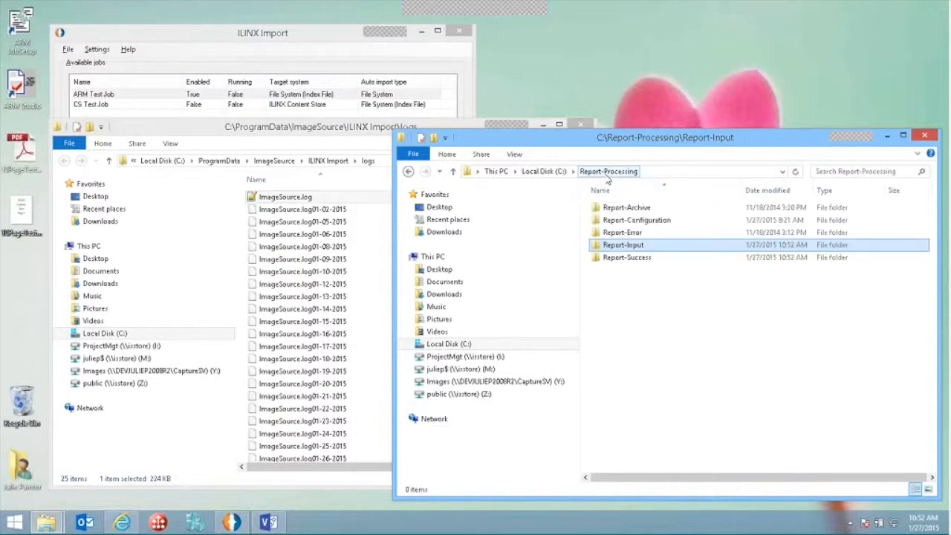
double_click(628, 257)
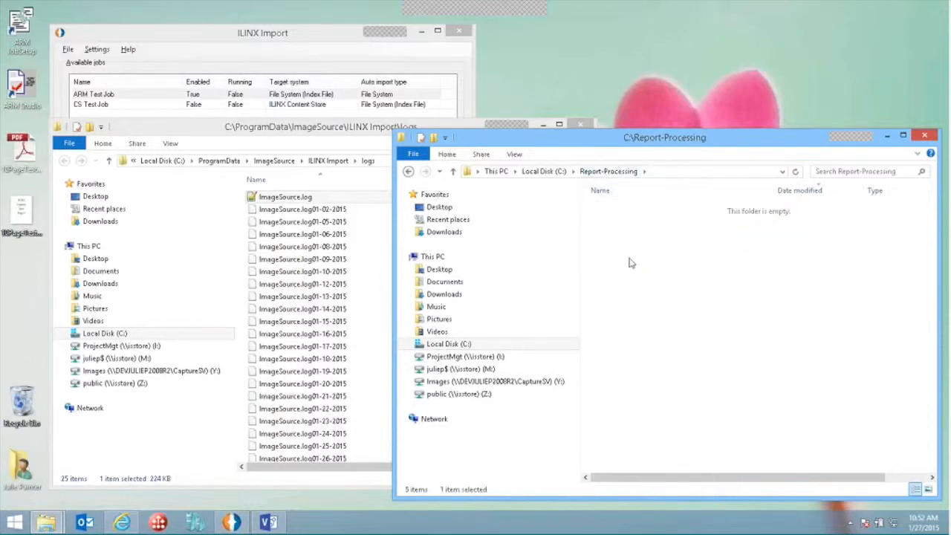
click(582, 122)
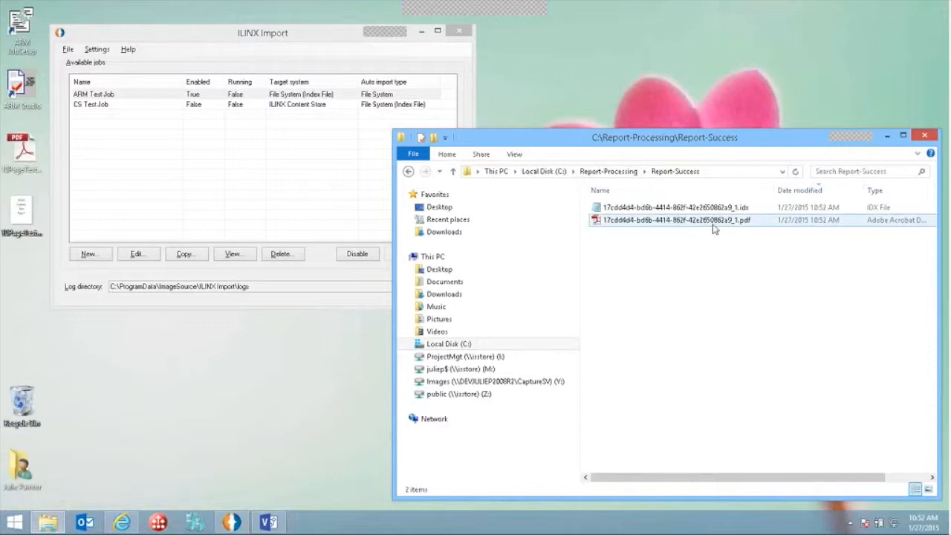
- Open the converted PDF in Report-Success, page through to the last page and back to the first, and close it
double_click(691, 223)
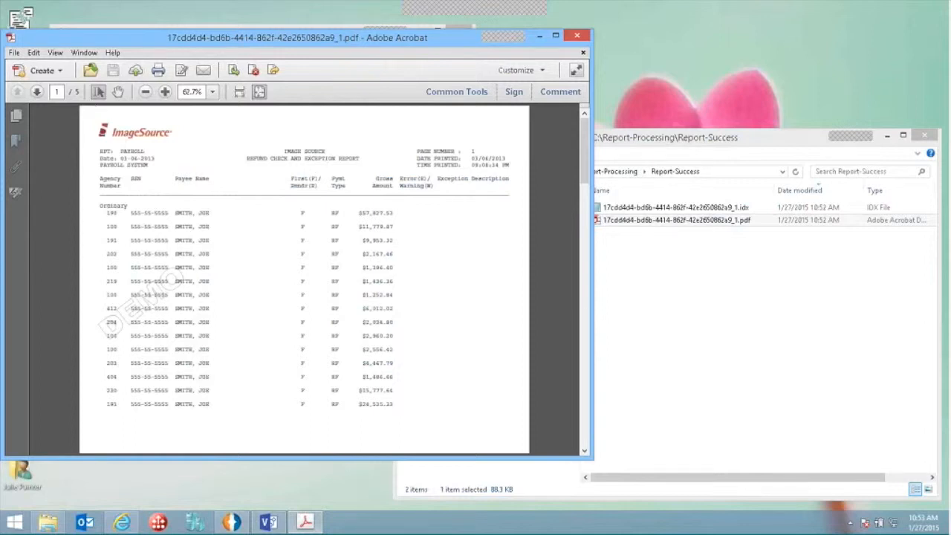
click(37, 91)
click(36, 92)
click(37, 92)
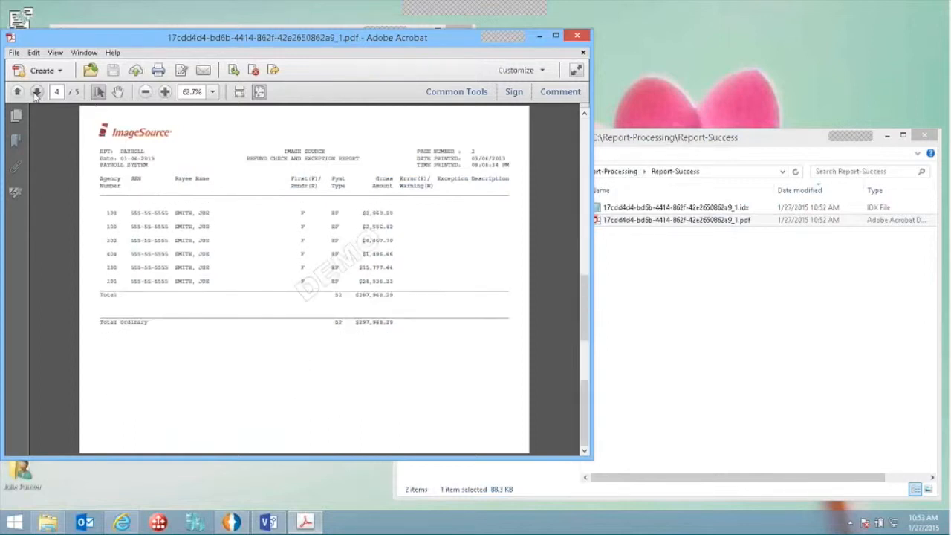
click(37, 92)
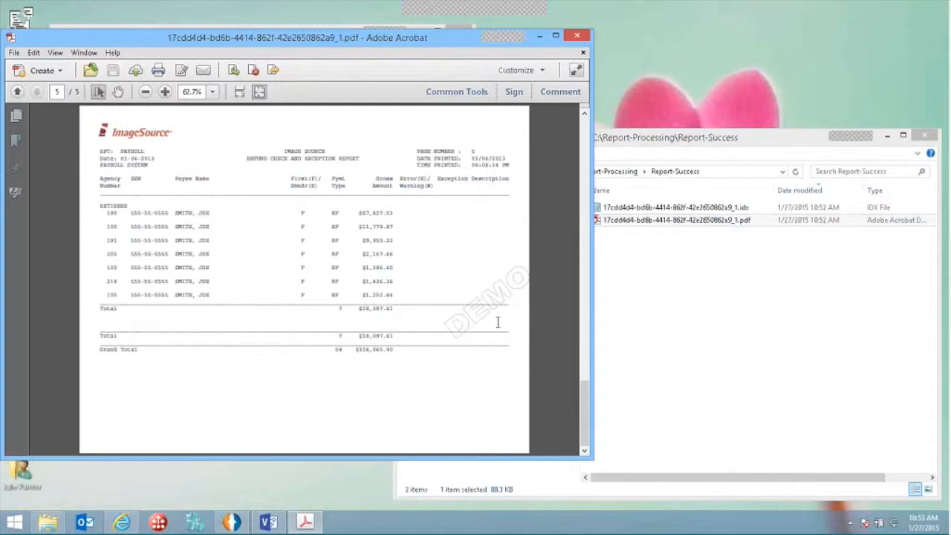
click(17, 91)
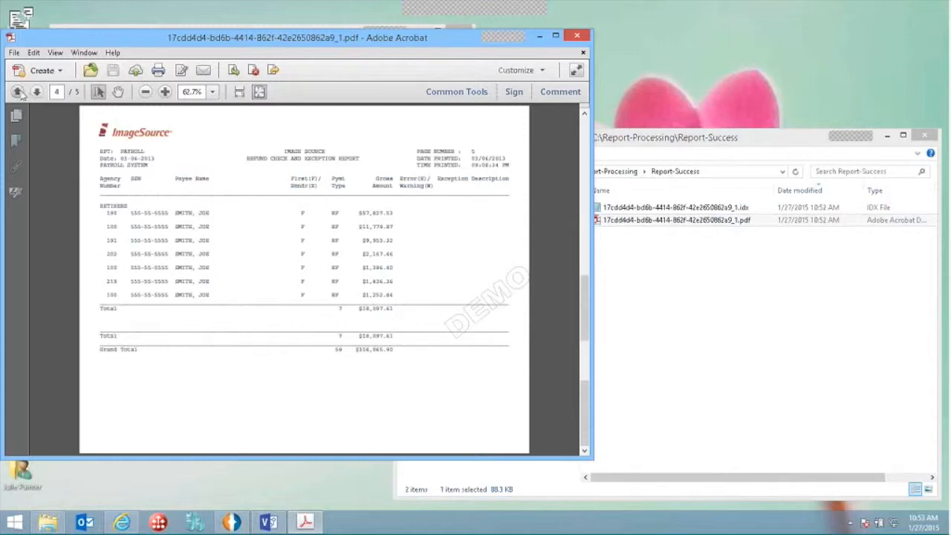
click(17, 90)
click(18, 91)
click(18, 91)
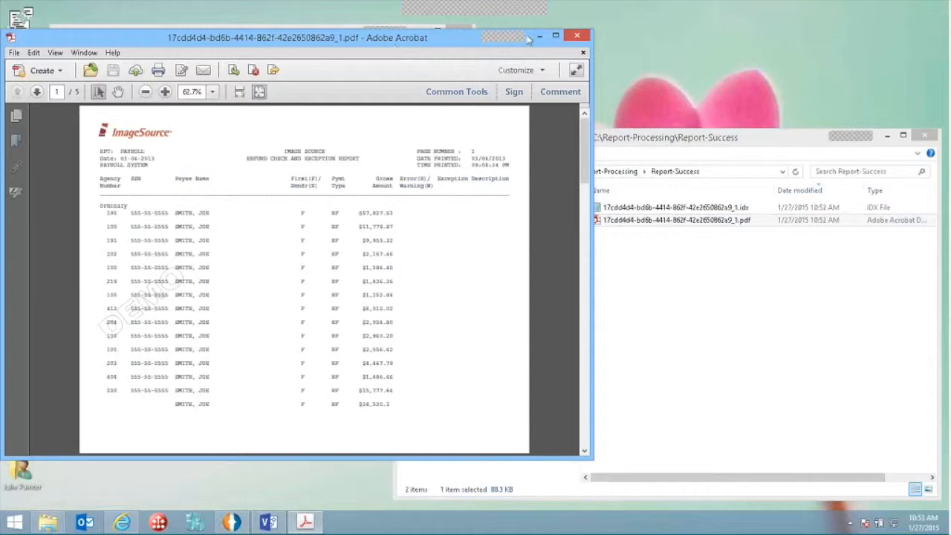
click(577, 36)
- Open the IDX file in Report-Success, examine its PDF file name and extracted index values, and close it
double_click(639, 207)
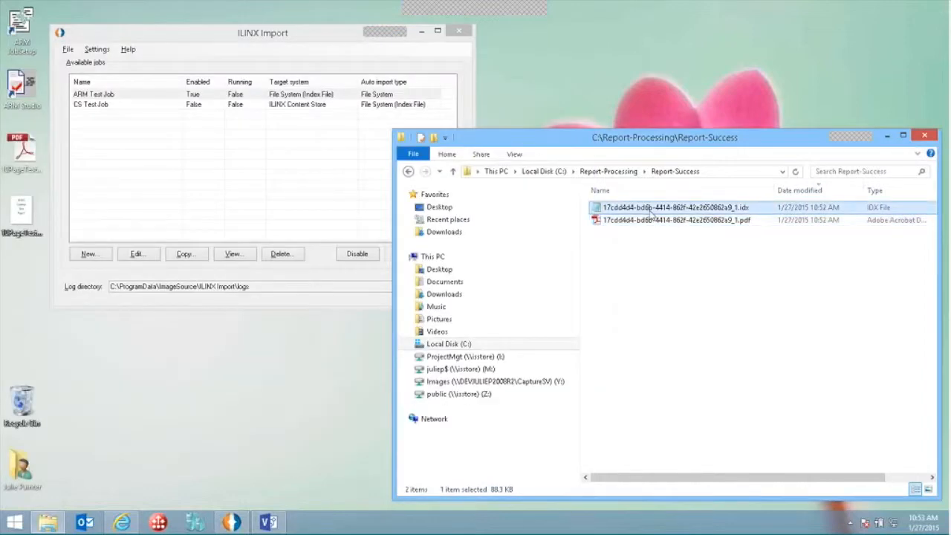
drag(558, 124, 623, 190)
drag(69, 93, 266, 96)
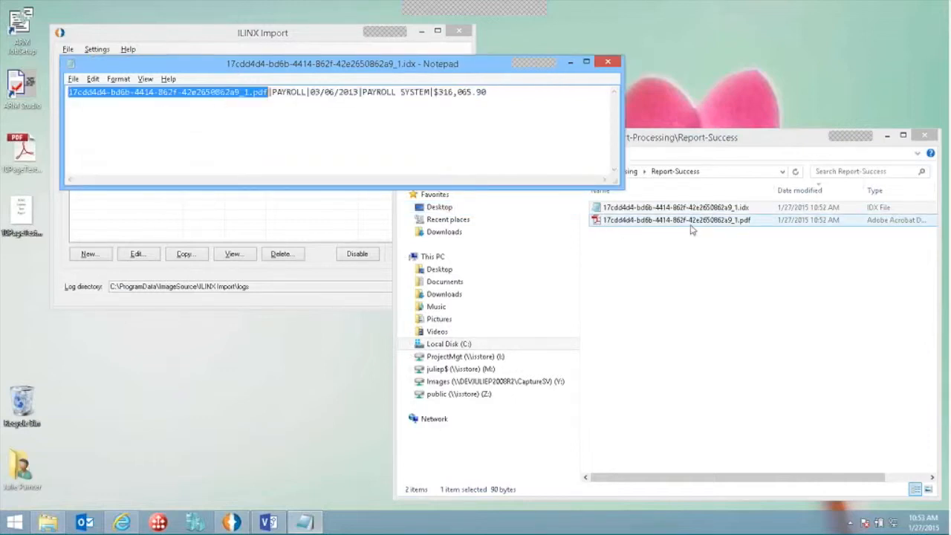
double_click(303, 91)
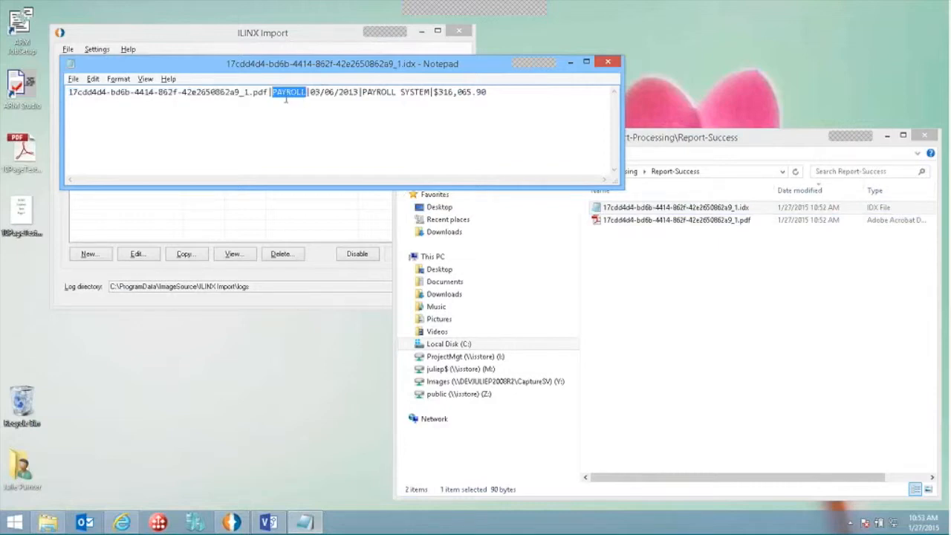
drag(362, 92, 426, 92)
click(521, 90)
click(432, 92)
click(608, 62)
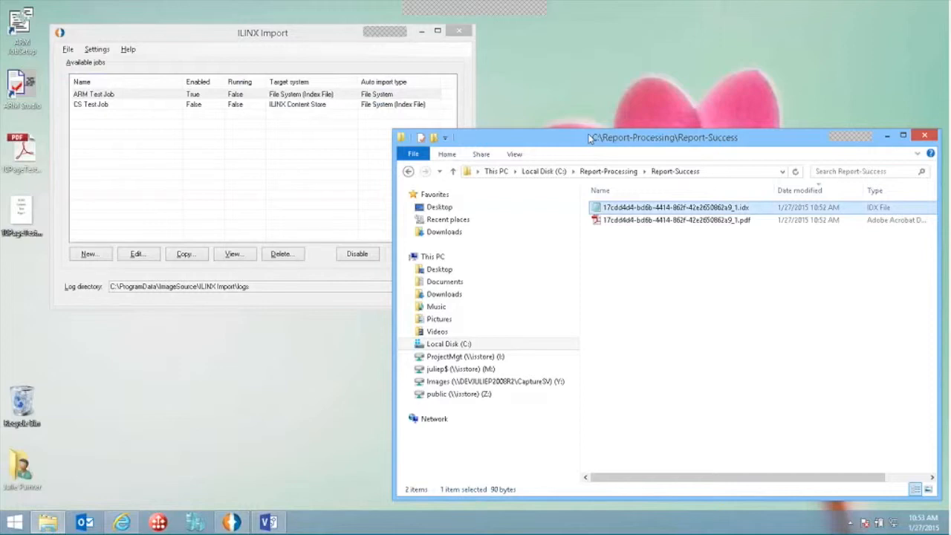
- Switch to Visio to review the ILINX ARM Suite Processing flowchart, and minimize it
click(269, 522)
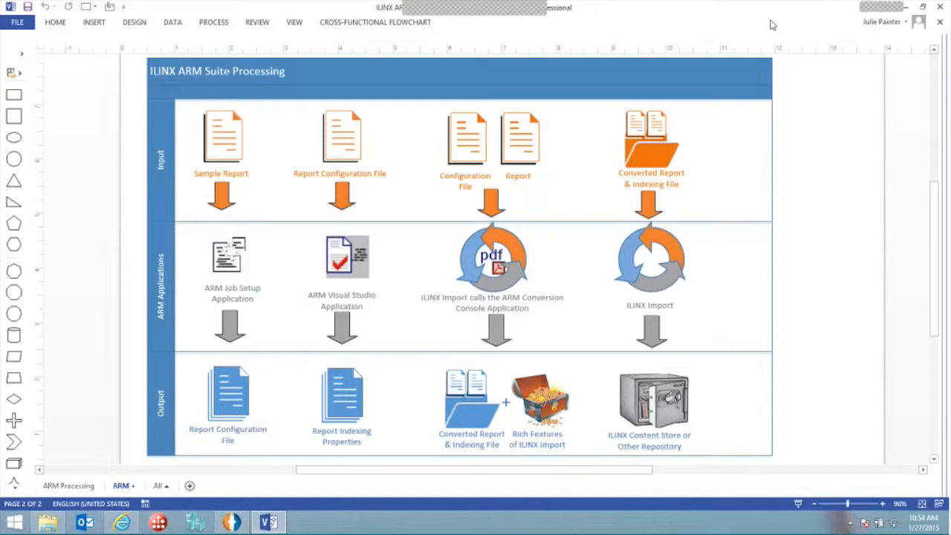
click(905, 7)
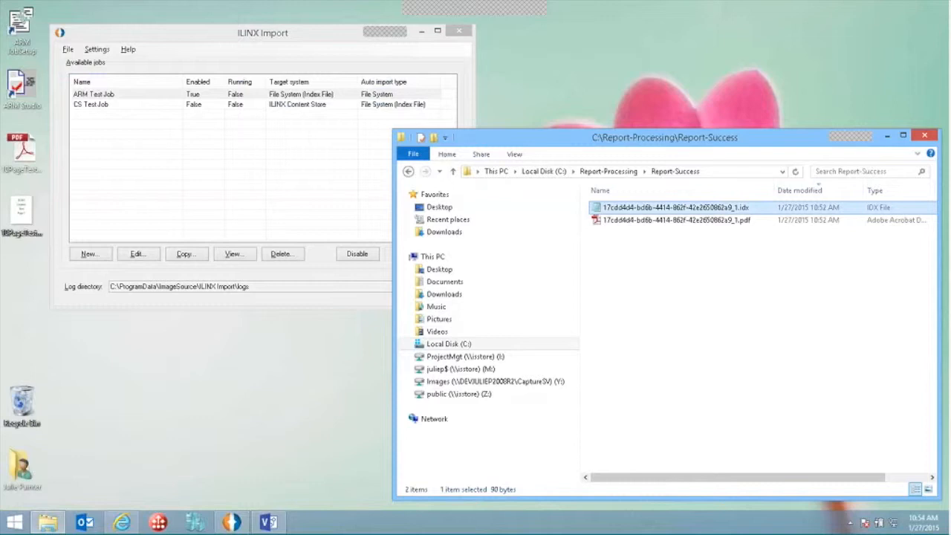
- Switch to ILINX Content Store in Internet Explorer and add a Text index field named System to the Payroll Report application
click(123, 524)
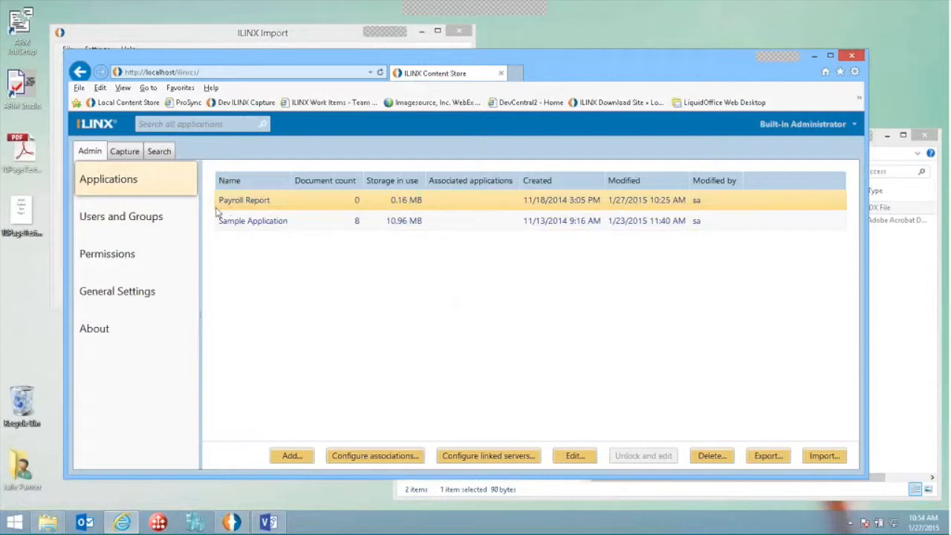
click(576, 457)
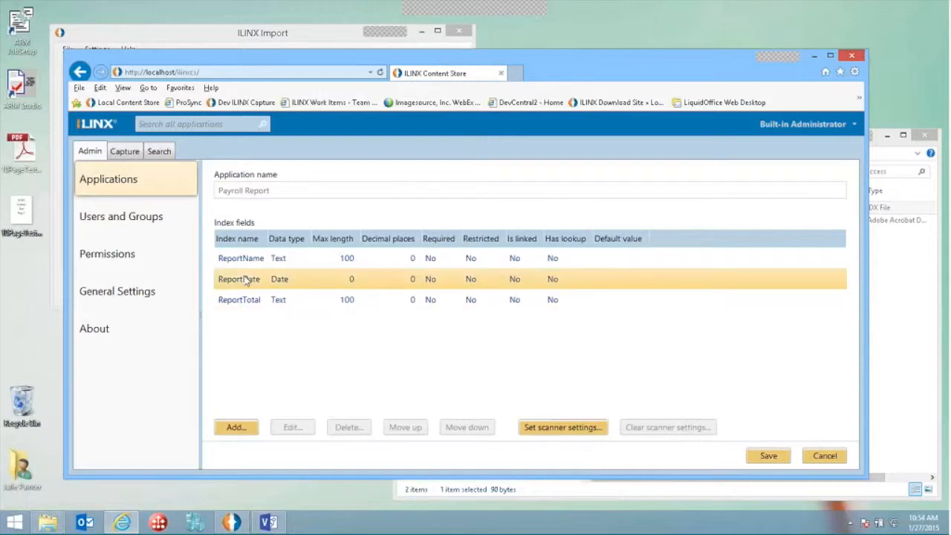
click(234, 428)
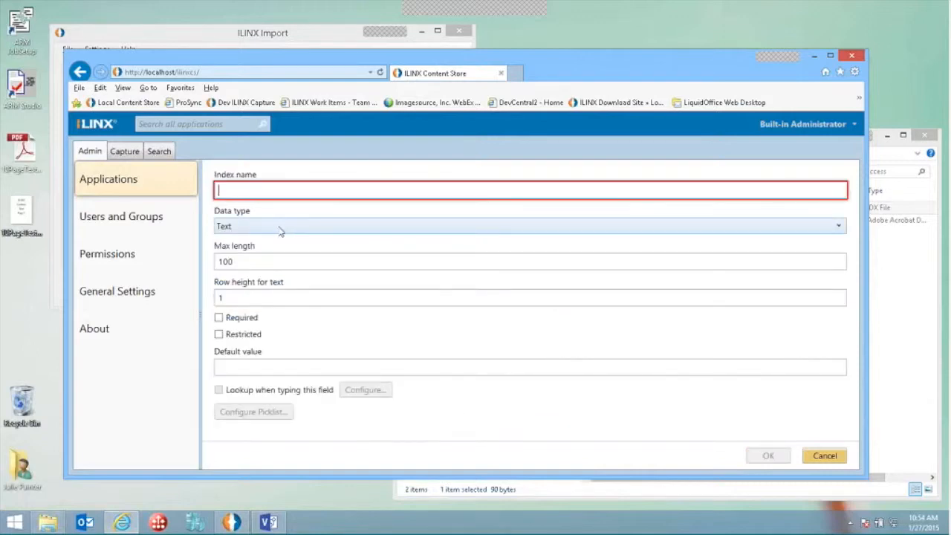
text(S)
text(st)
key(BackSpace)
key(BackSpace)
text(ystem)
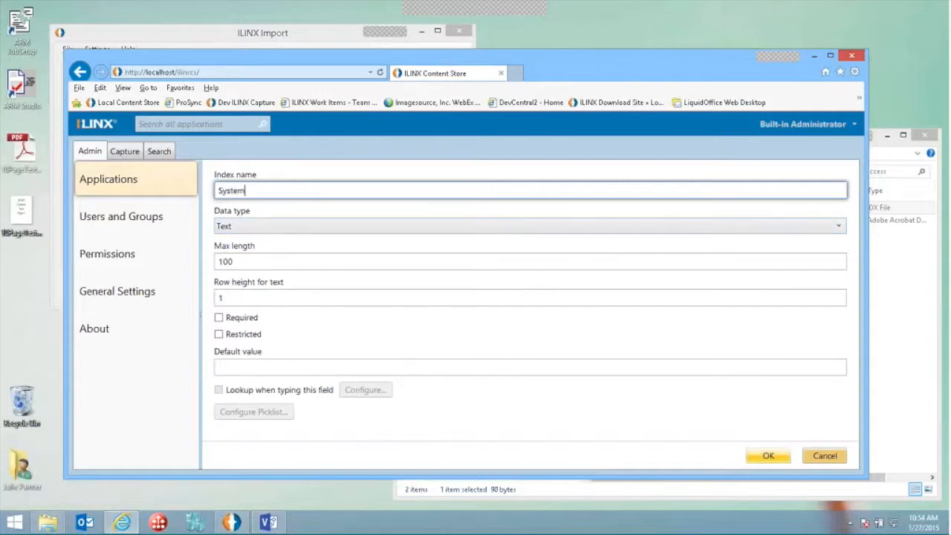
click(247, 227)
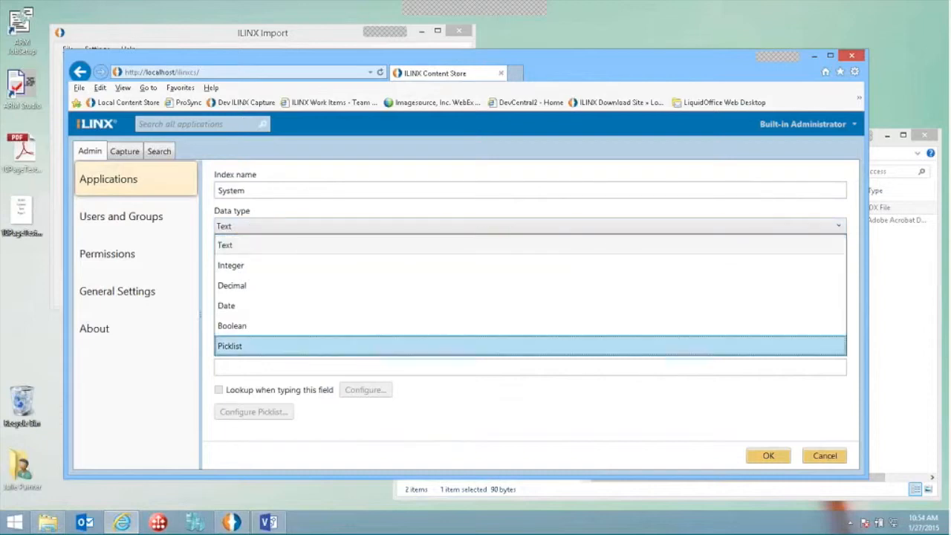
click(239, 249)
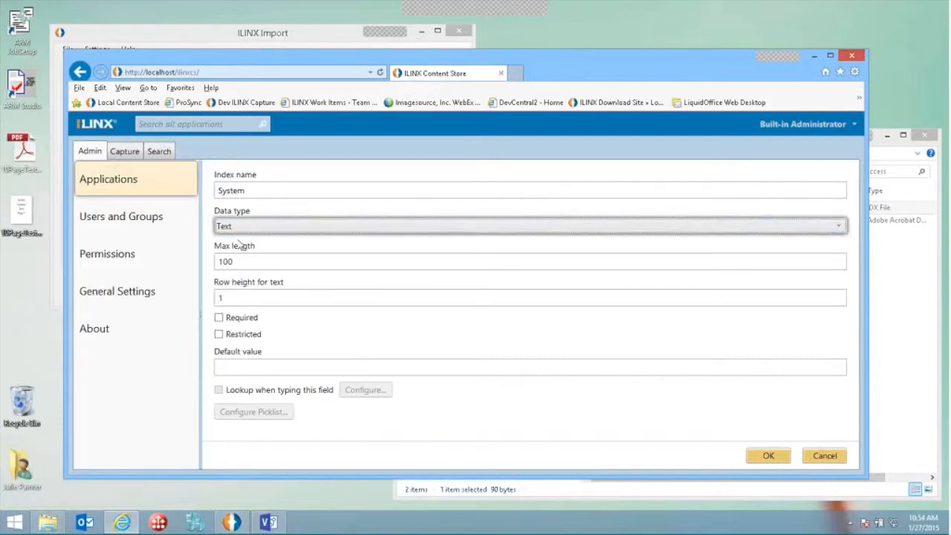
click(768, 455)
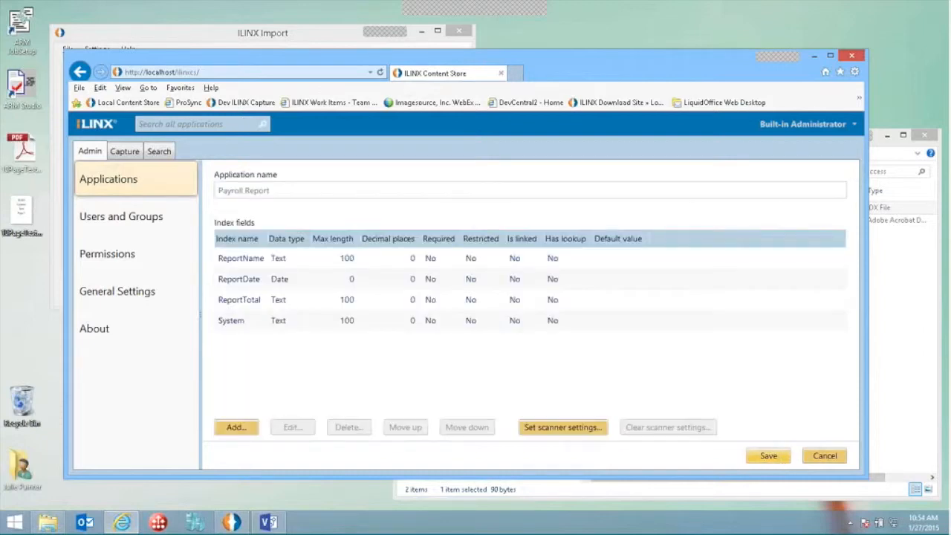
- Move the System index field above ReportTotal, save the Payroll Report application and minimize the browser
click(244, 324)
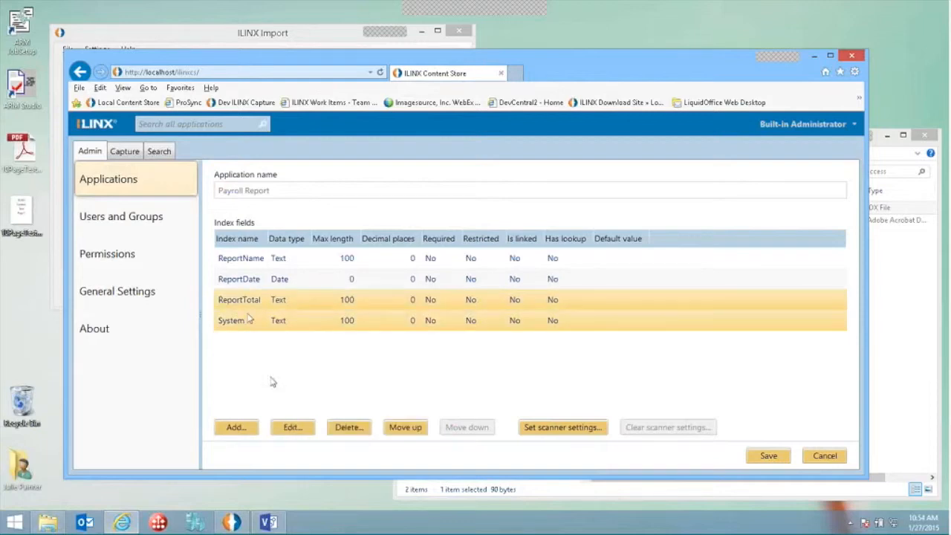
click(406, 428)
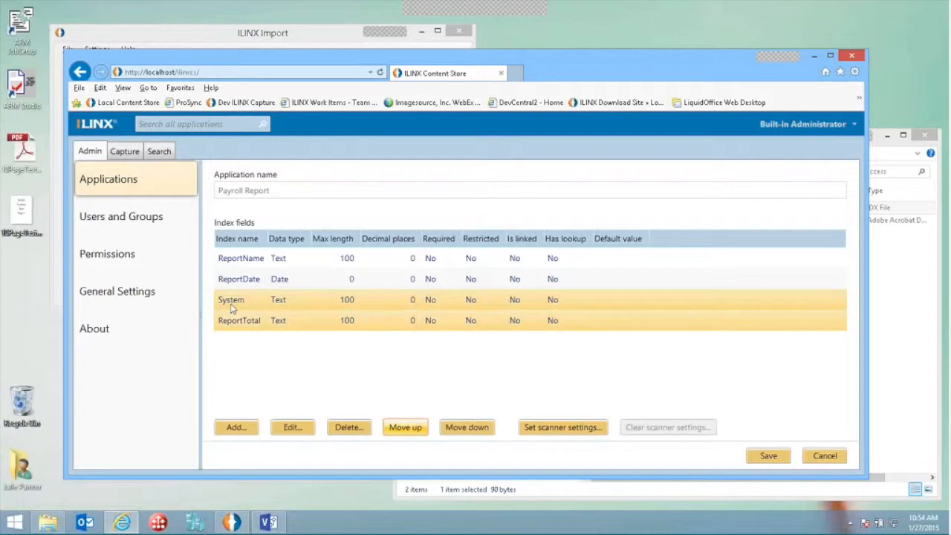
click(769, 456)
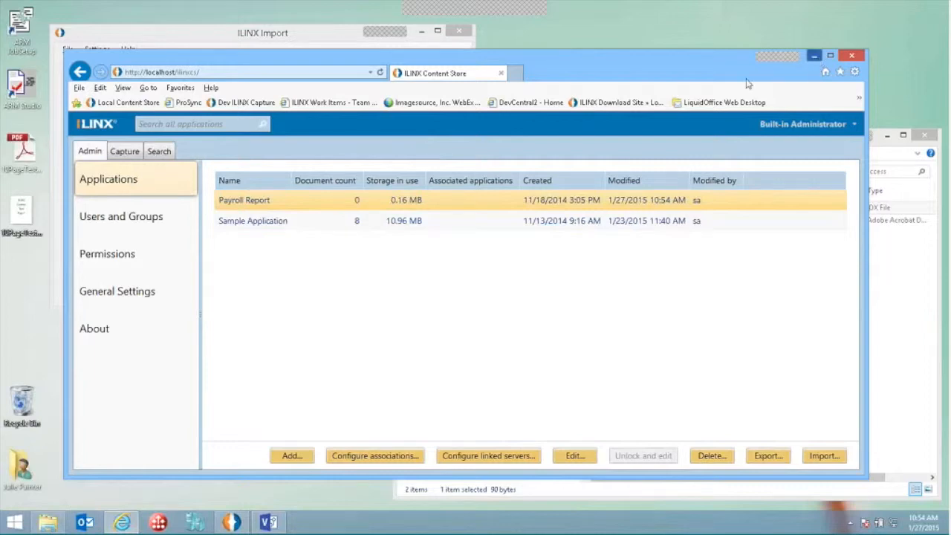
click(814, 56)
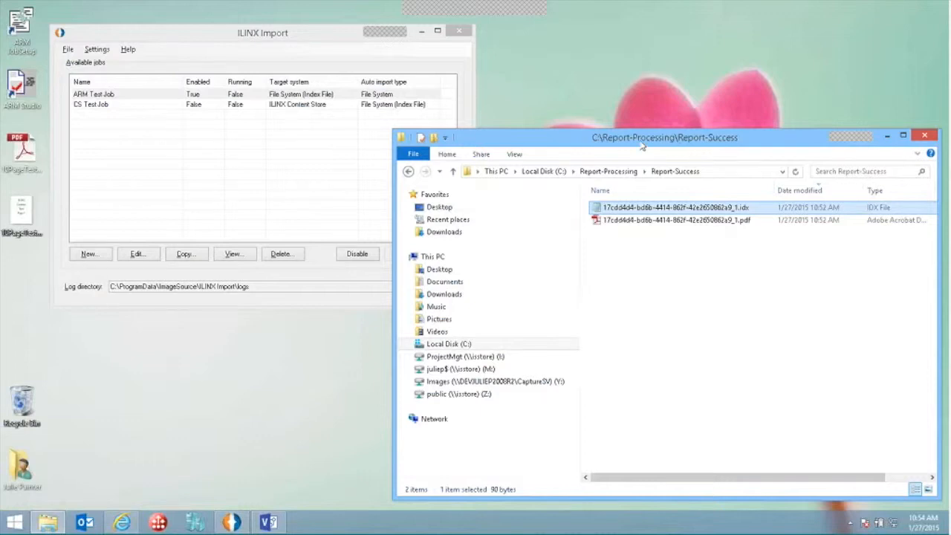
- Reposition the ILINX Import window and open CS Test Job for editing
drag(287, 35, 275, 21)
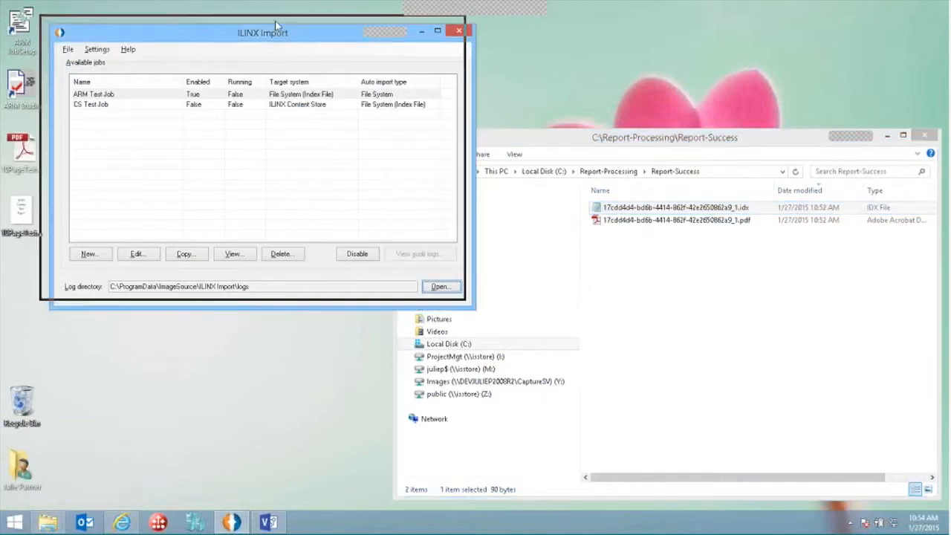
click(156, 92)
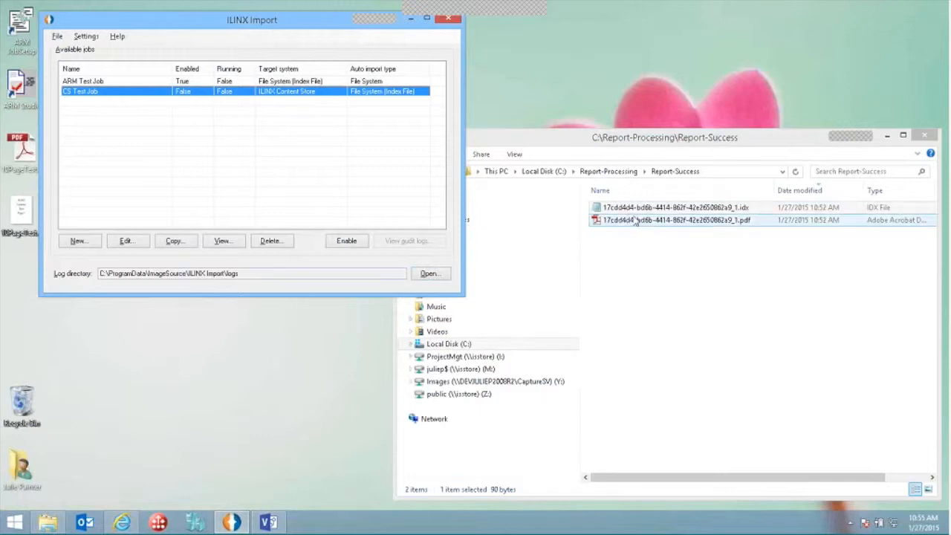
click(128, 241)
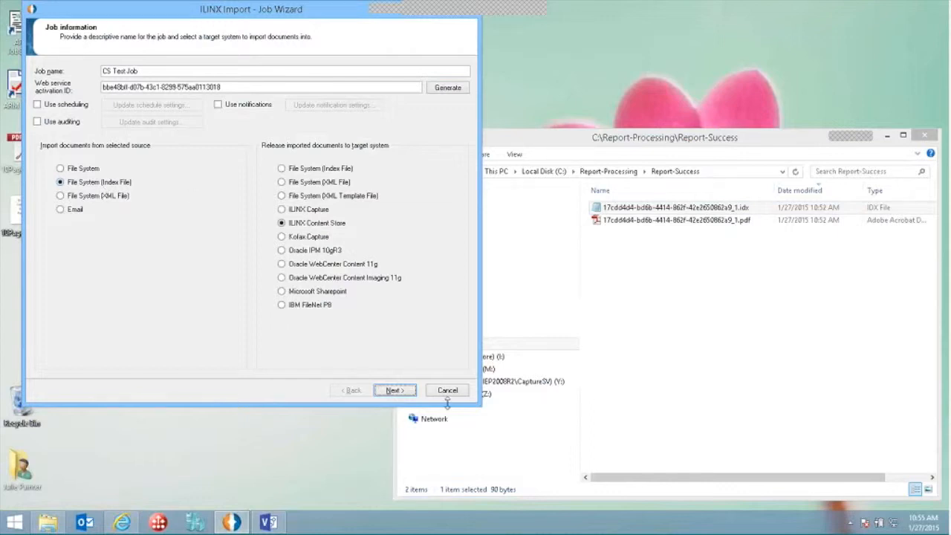
- Go through the CS Test Job wizard to the index file settings, keeping the *.idx search filter and the Payroll Report application
click(405, 392)
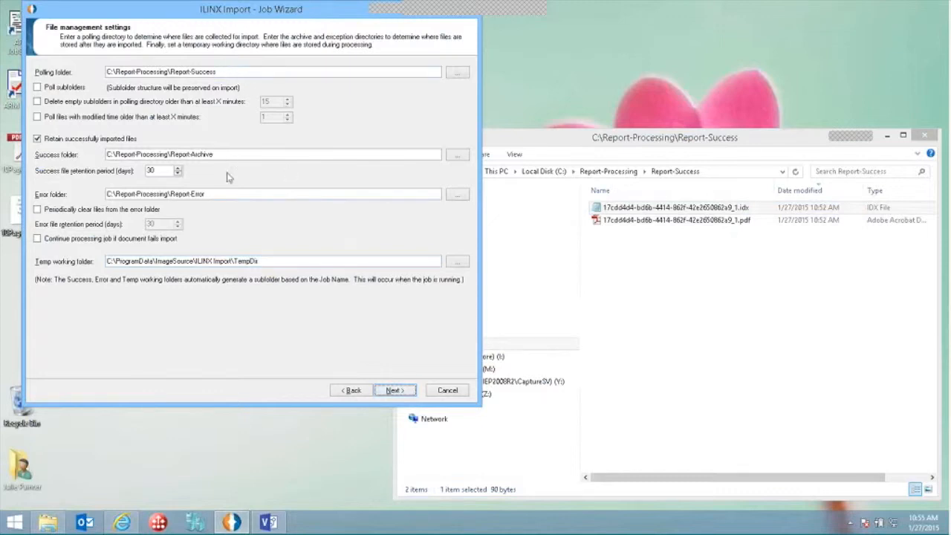
click(394, 390)
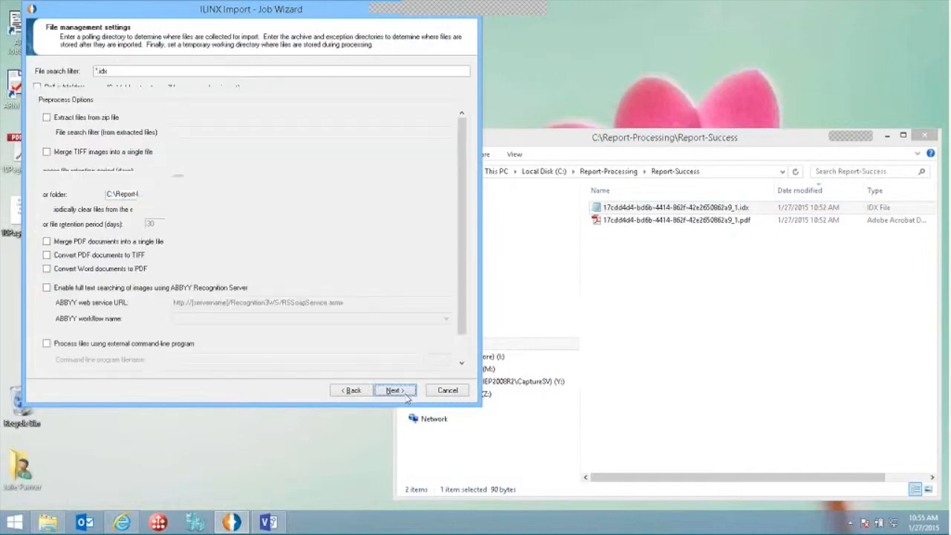
click(657, 208)
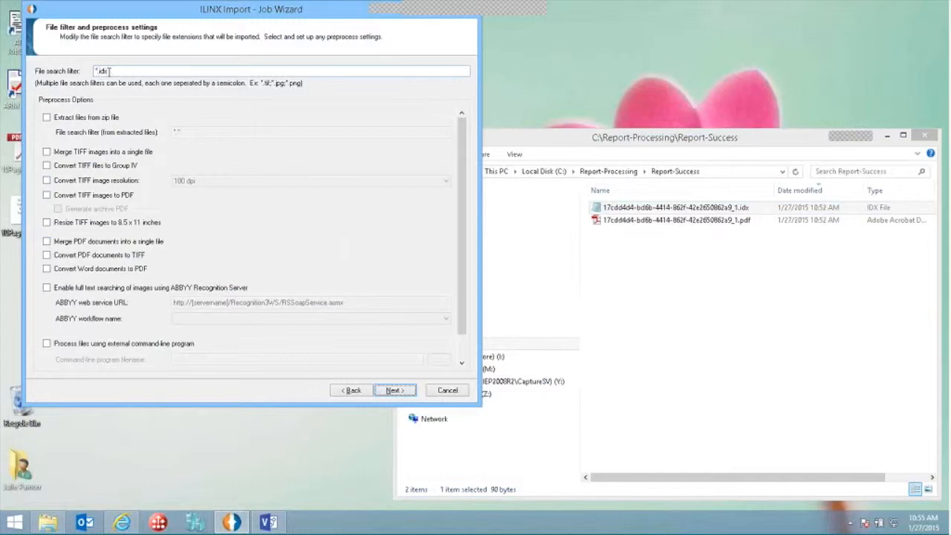
click(110, 70)
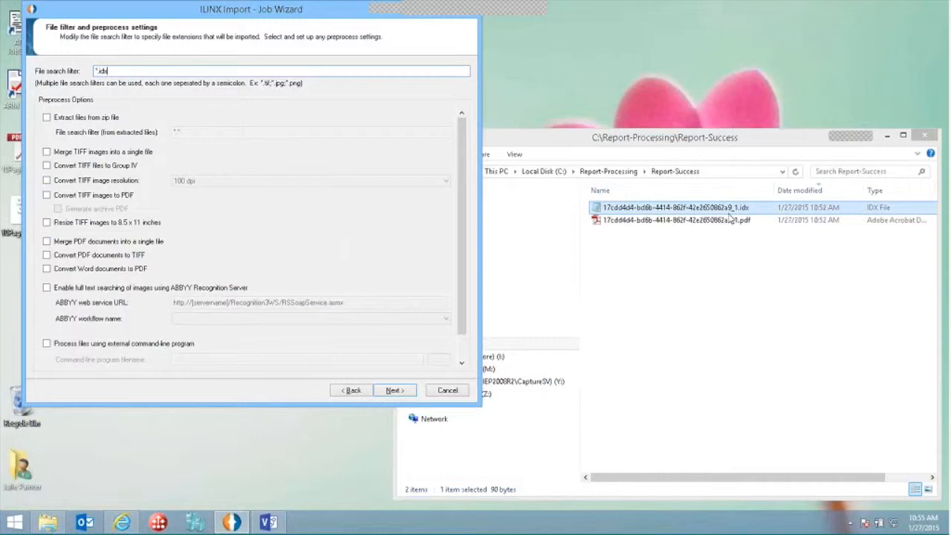
click(394, 391)
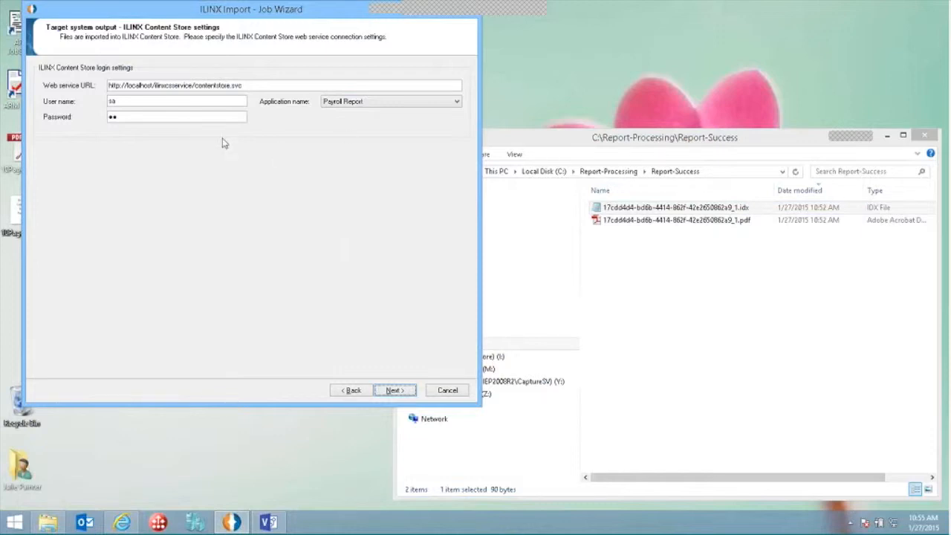
click(380, 106)
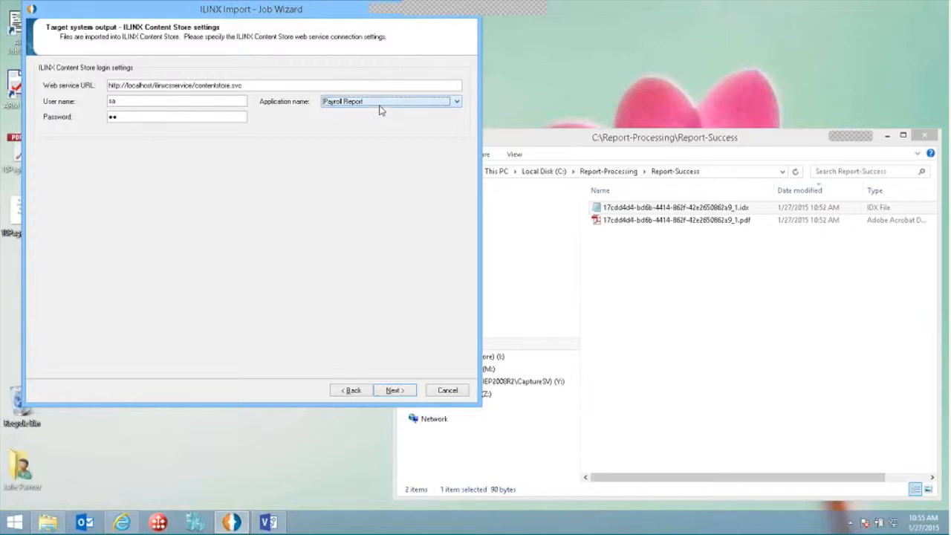
click(395, 390)
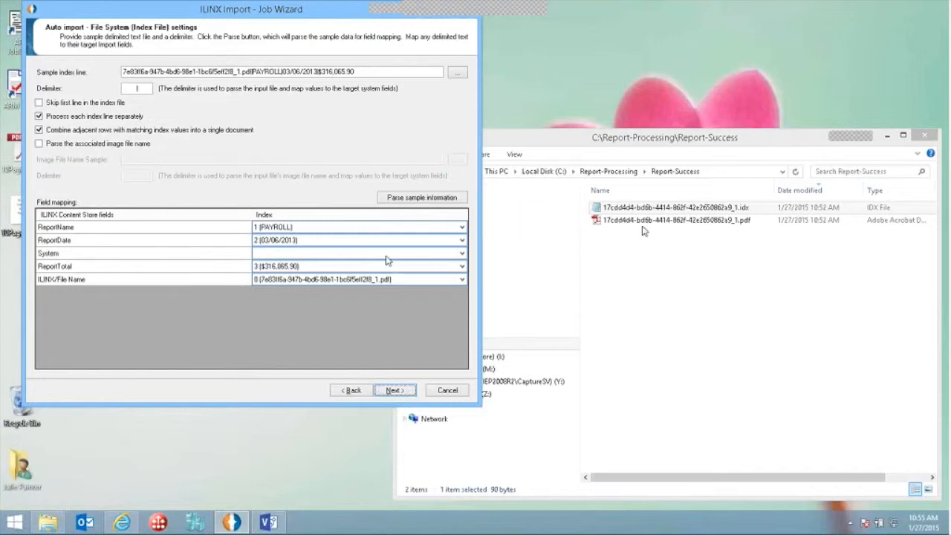
- Load the .idx file from the Report-Success folder as the sample index line and parse the sample information
click(459, 72)
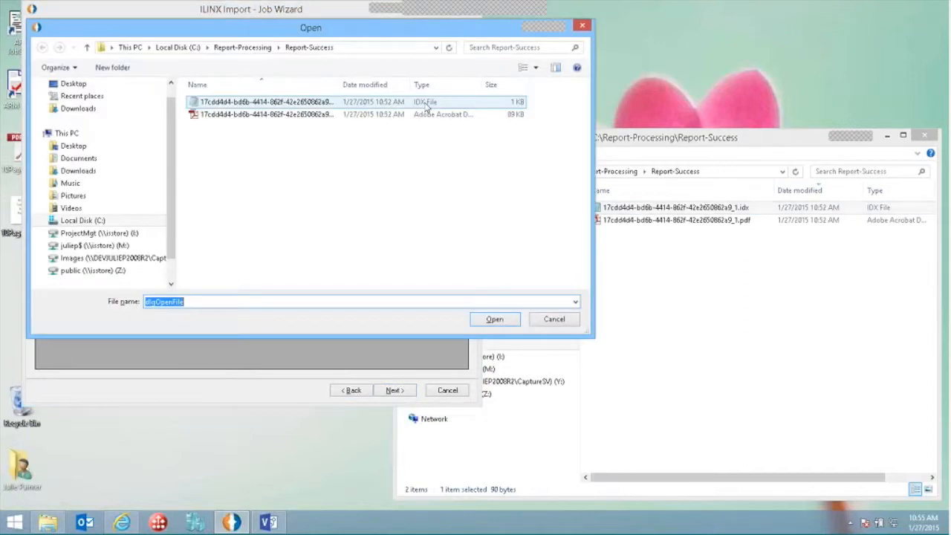
click(286, 105)
click(494, 319)
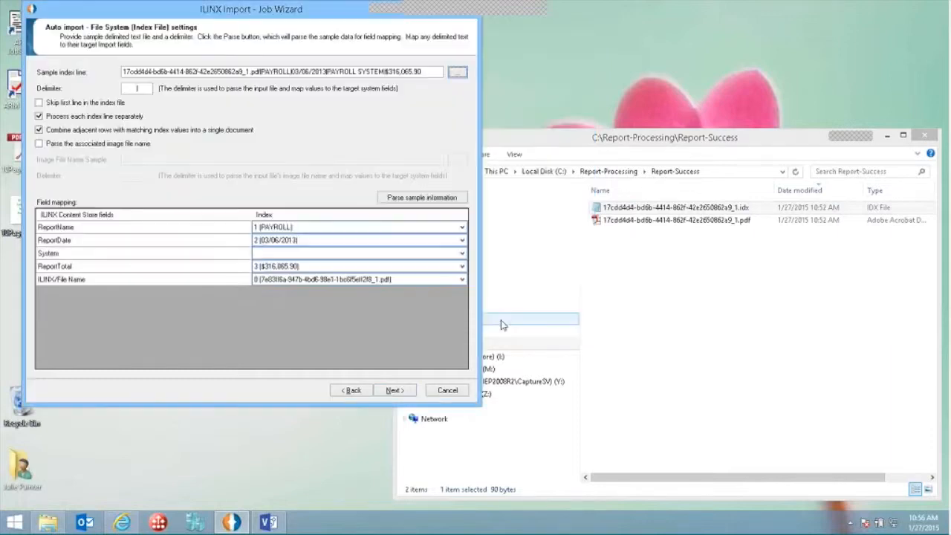
click(421, 198)
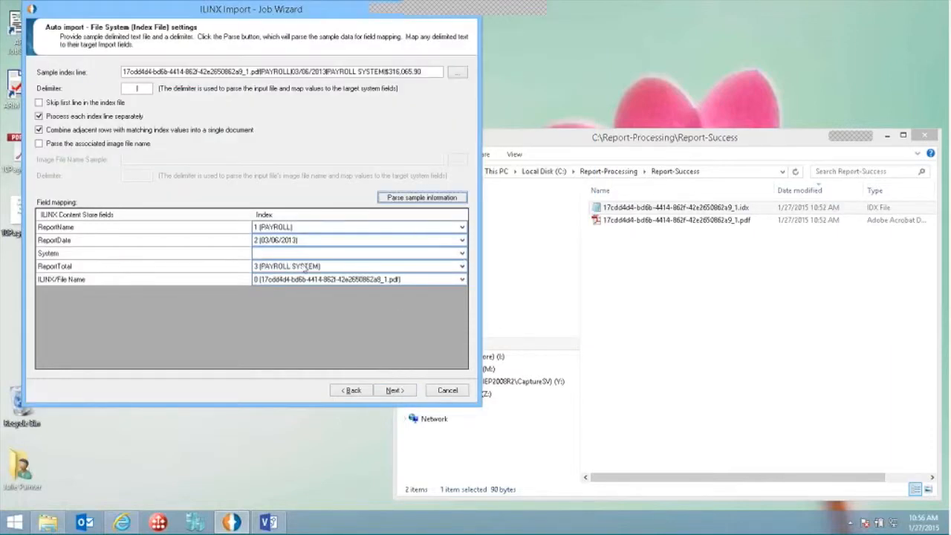
- Map the System field to index 3 (PAYROLL SYSTEM) and the ReportTotal field to index 4 ($316,065.90)
click(403, 261)
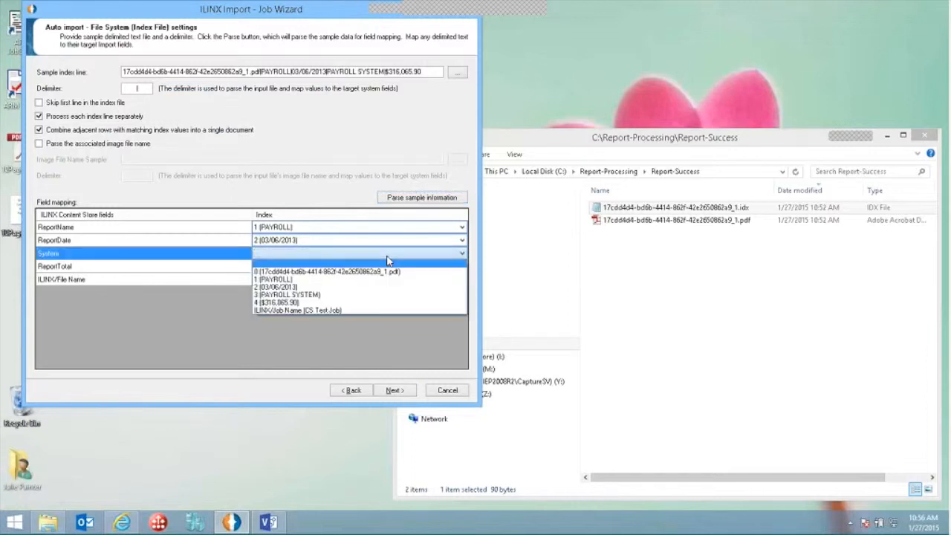
click(351, 296)
click(330, 269)
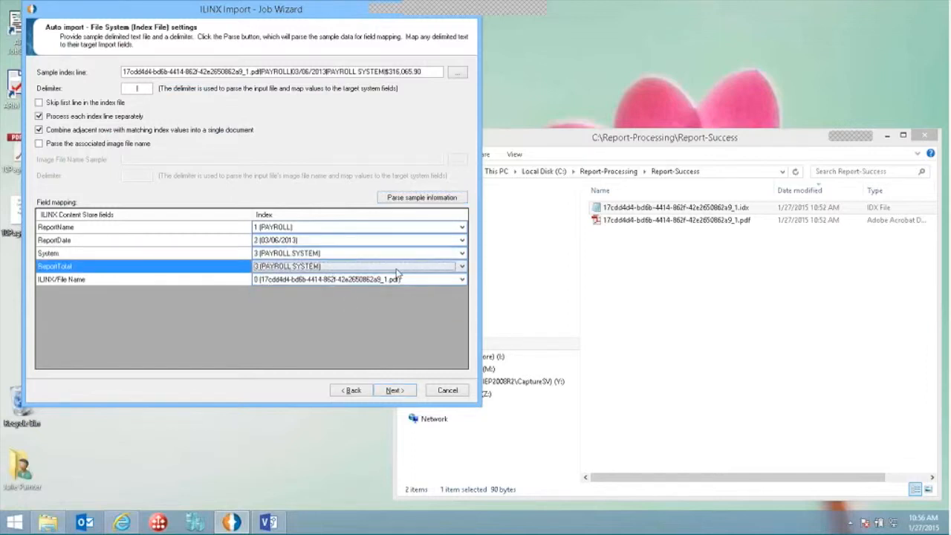
click(378, 269)
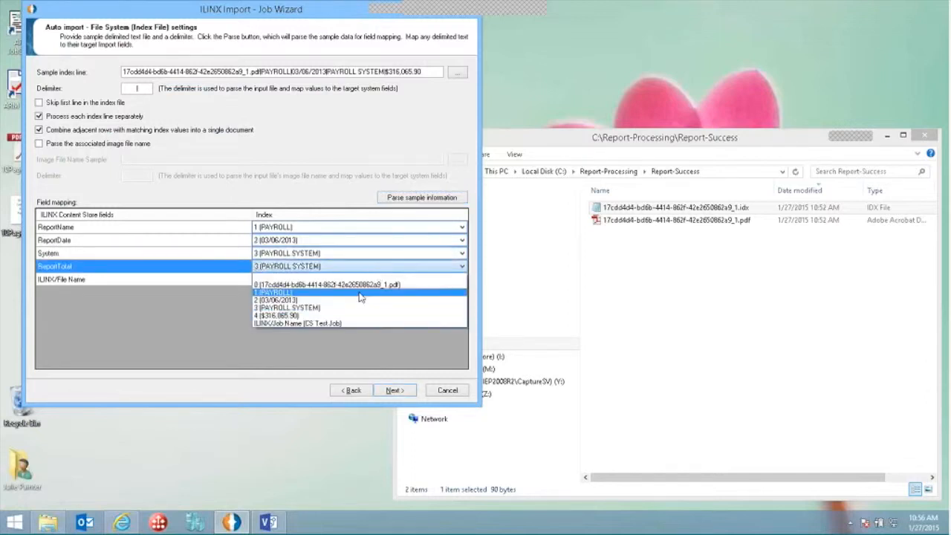
click(315, 315)
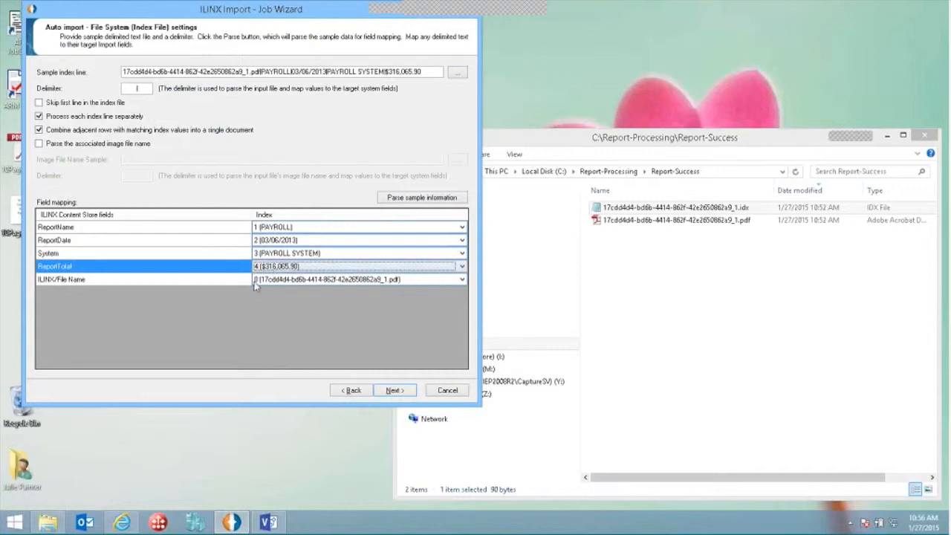
- Complete the wizard to save CS Test Job, and enable the job in the ILINX Import job list
click(405, 394)
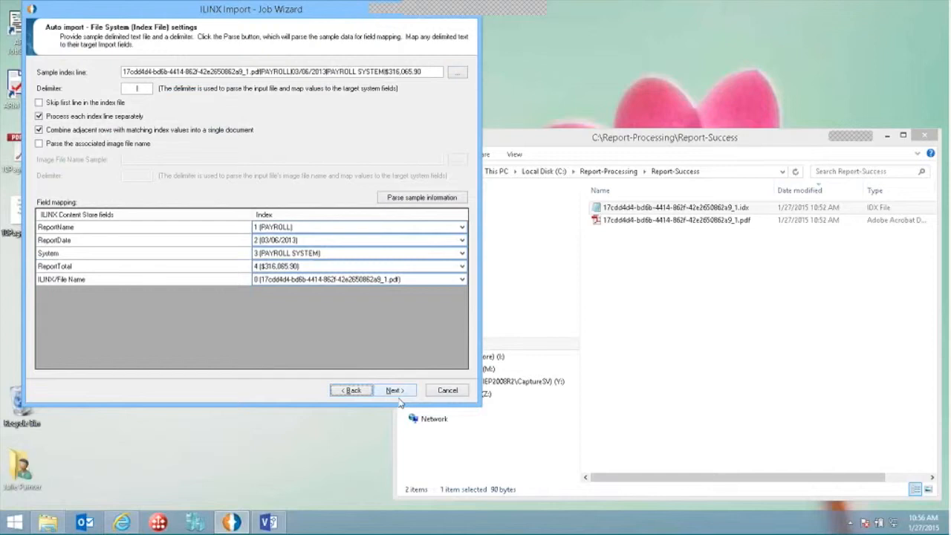
click(392, 391)
click(392, 391)
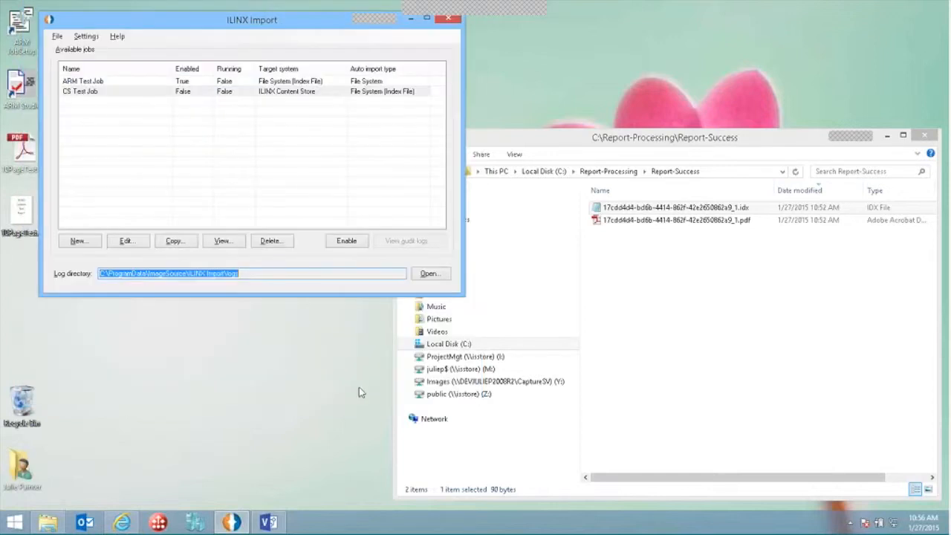
drag(189, 17, 168, 9)
click(198, 87)
click(331, 235)
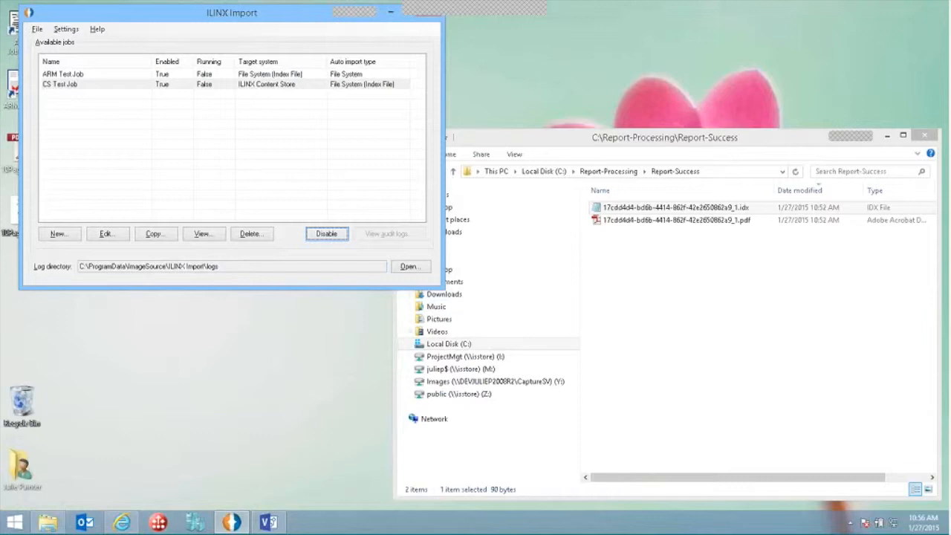
- Switch to ILINX Content Store in Internet Explorer, reposition the browser and check whether the Report-Success folder has been processed
click(122, 523)
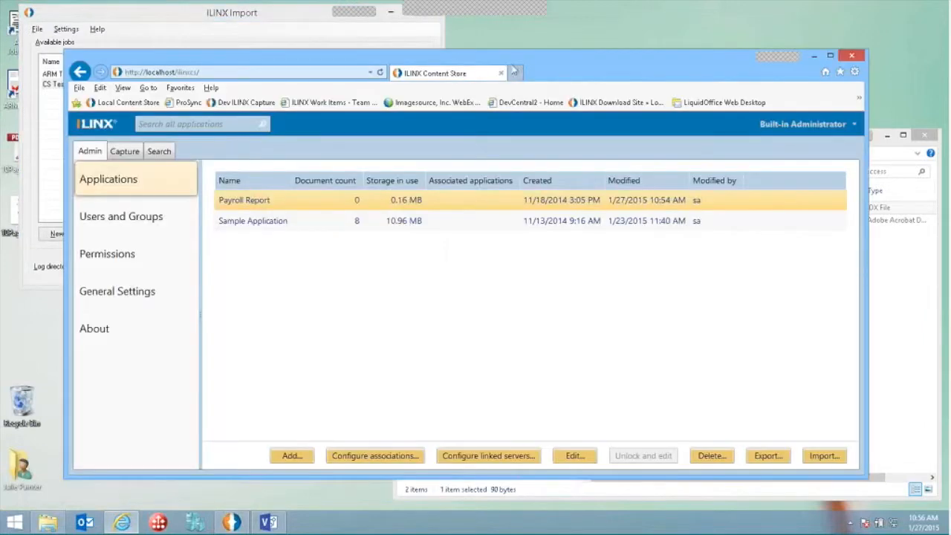
drag(513, 60, 450, 26)
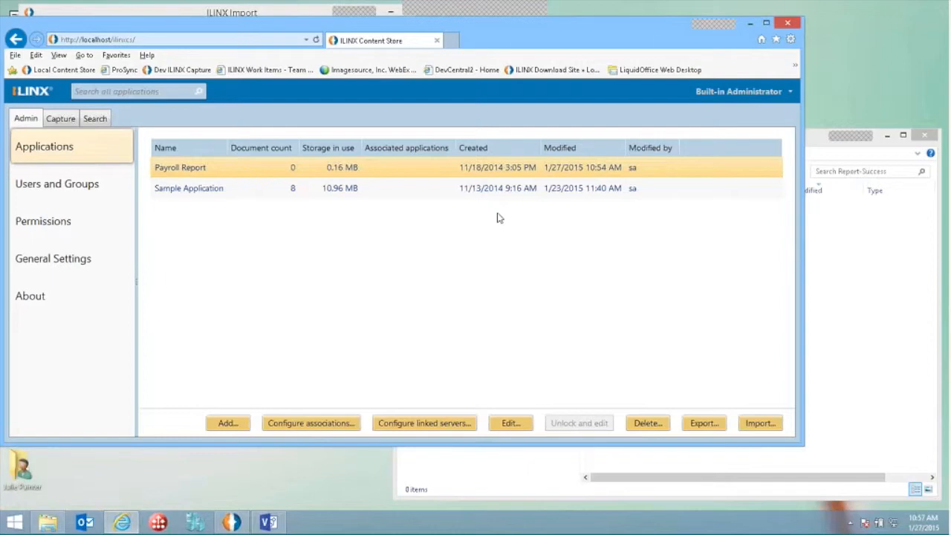
drag(571, 38, 616, 38)
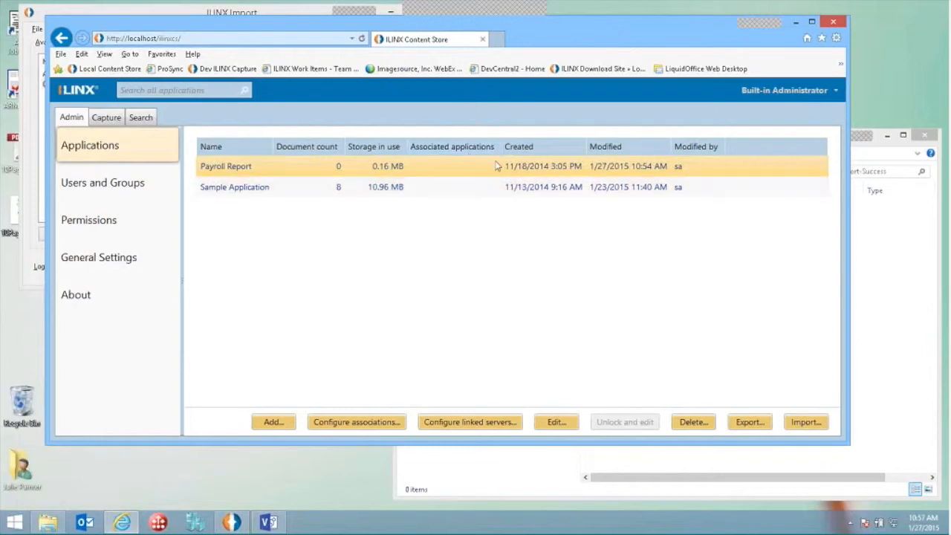
click(885, 255)
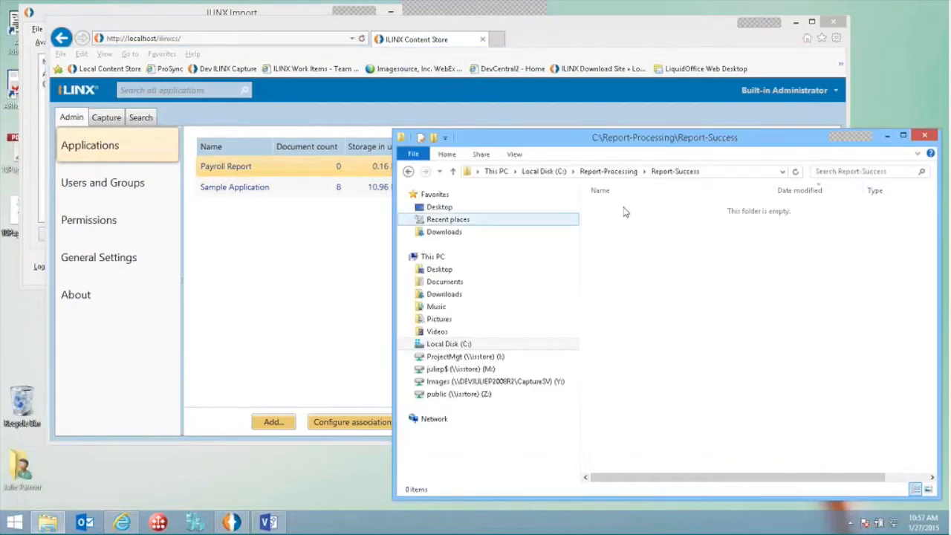
click(626, 37)
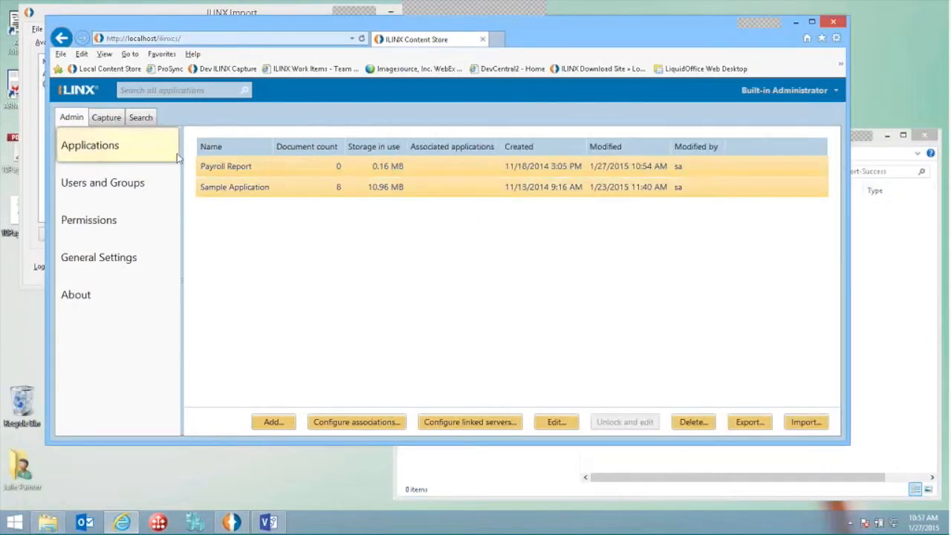
- Search the Payroll Report application in Content Store, page through the imported PAYROLL document and close it
click(141, 118)
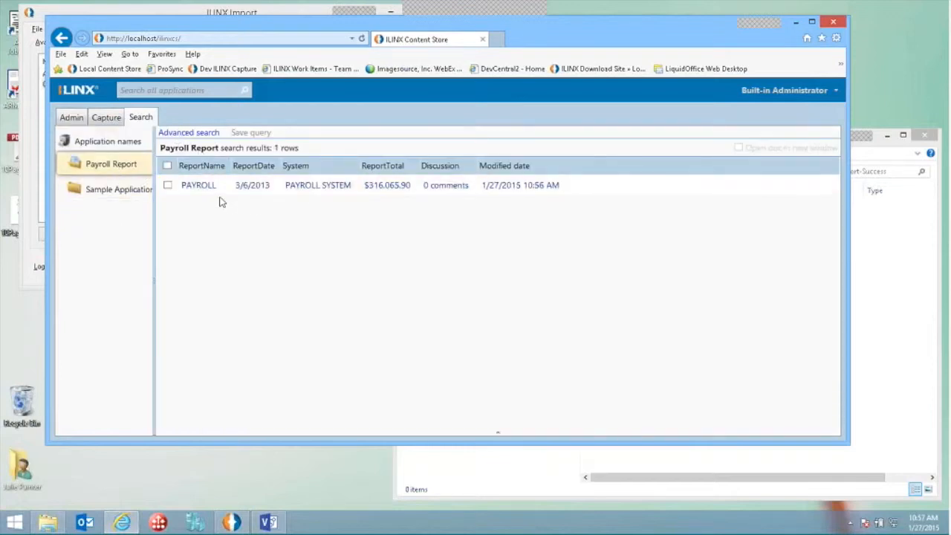
click(261, 193)
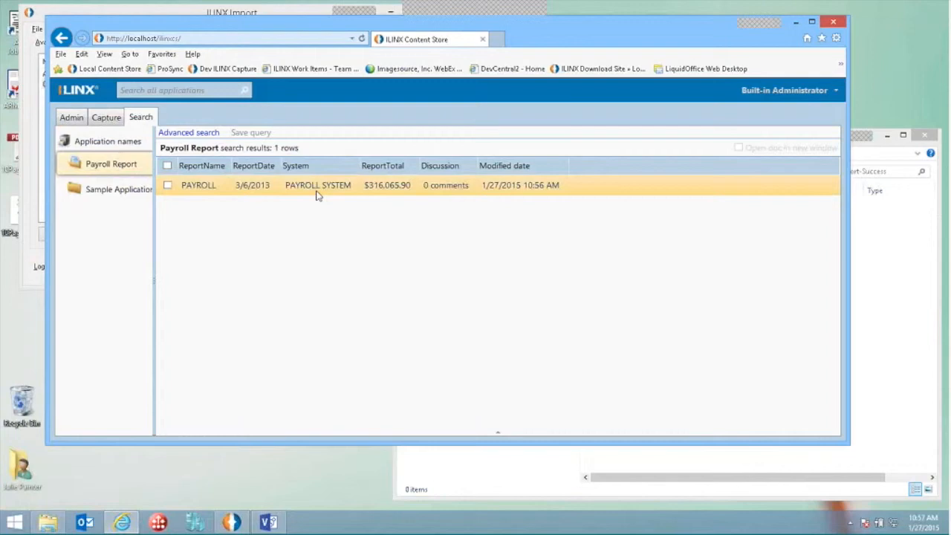
double_click(197, 191)
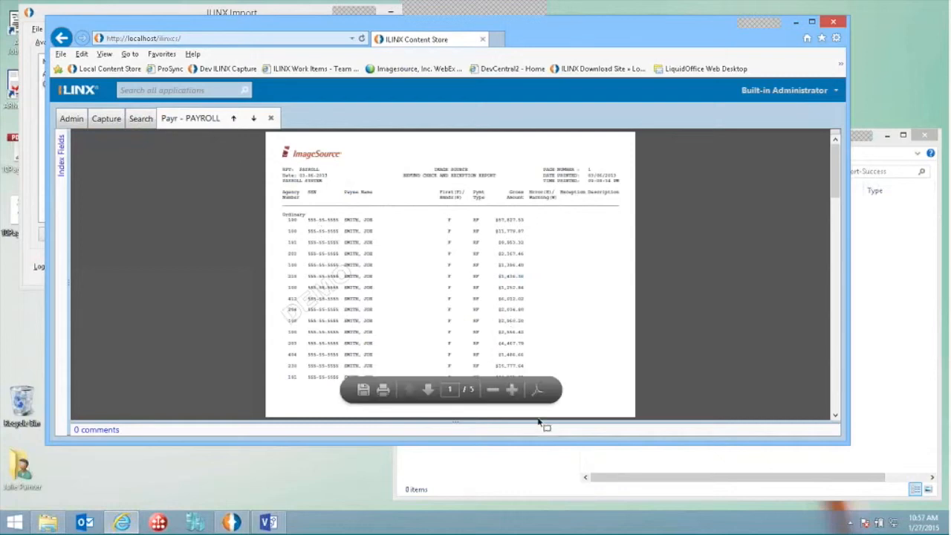
click(428, 392)
click(428, 393)
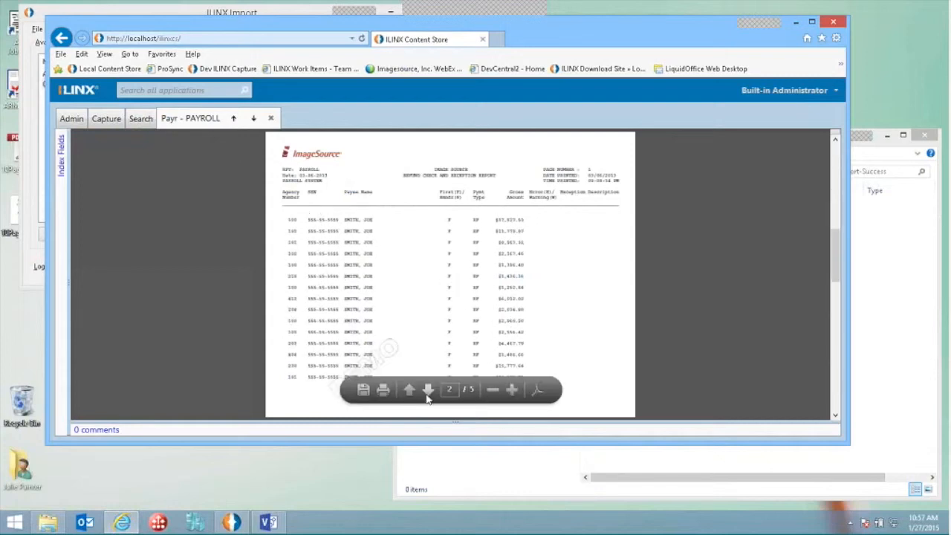
click(427, 392)
click(428, 392)
click(408, 390)
click(270, 119)
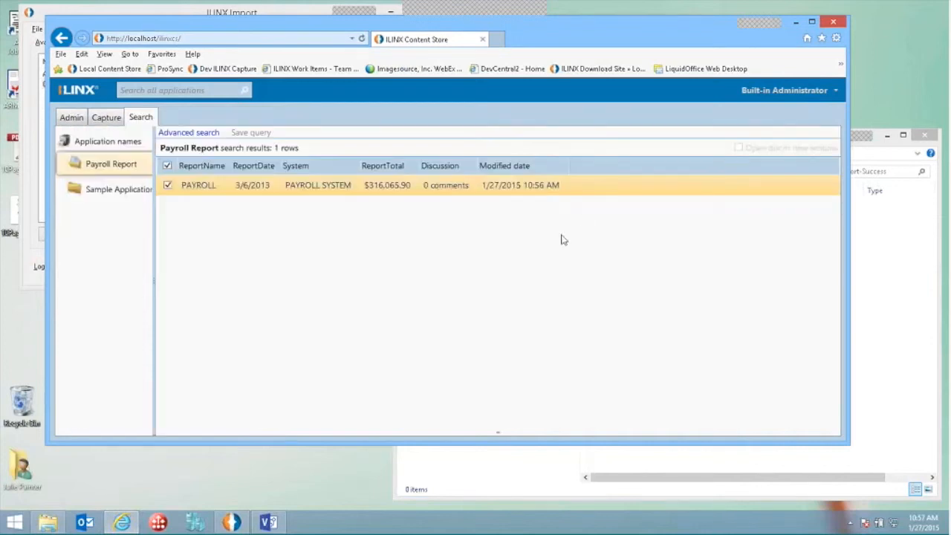
- Minimize the browser and reposition the Report-Success folder window
click(798, 23)
drag(717, 140, 703, 137)
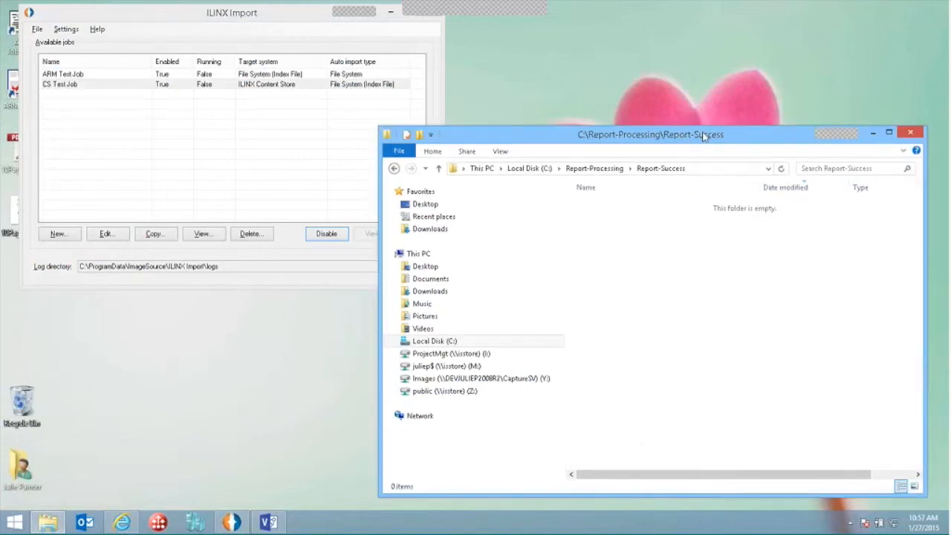